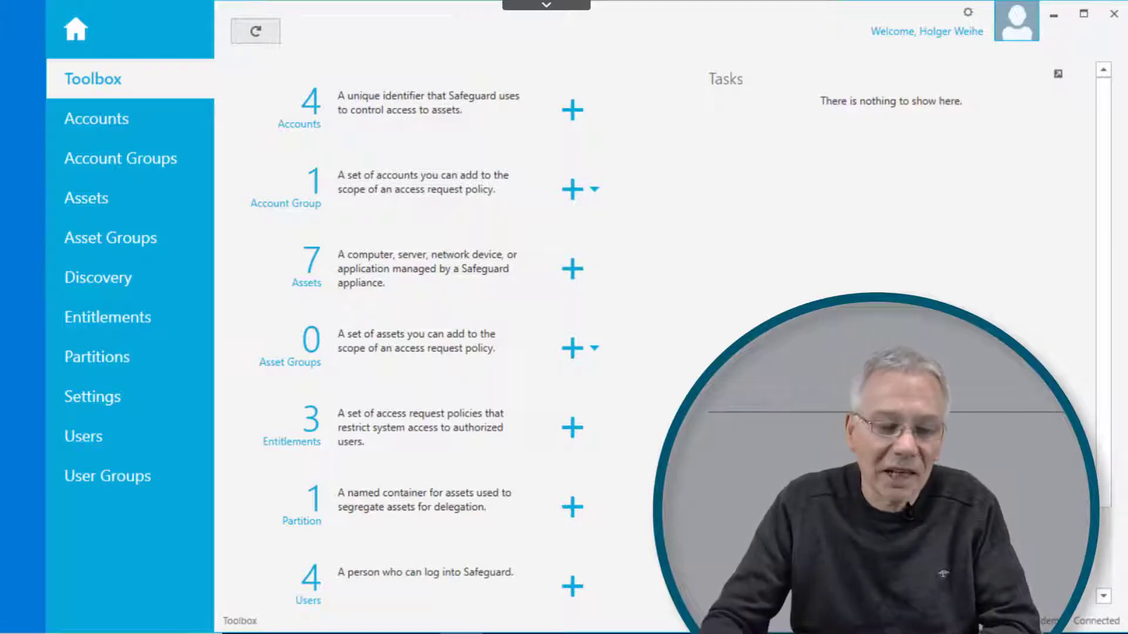
# Open 'my asset' from the Assets list to see its Macrocosm partition and profile.
pyautogui.click(90, 202)
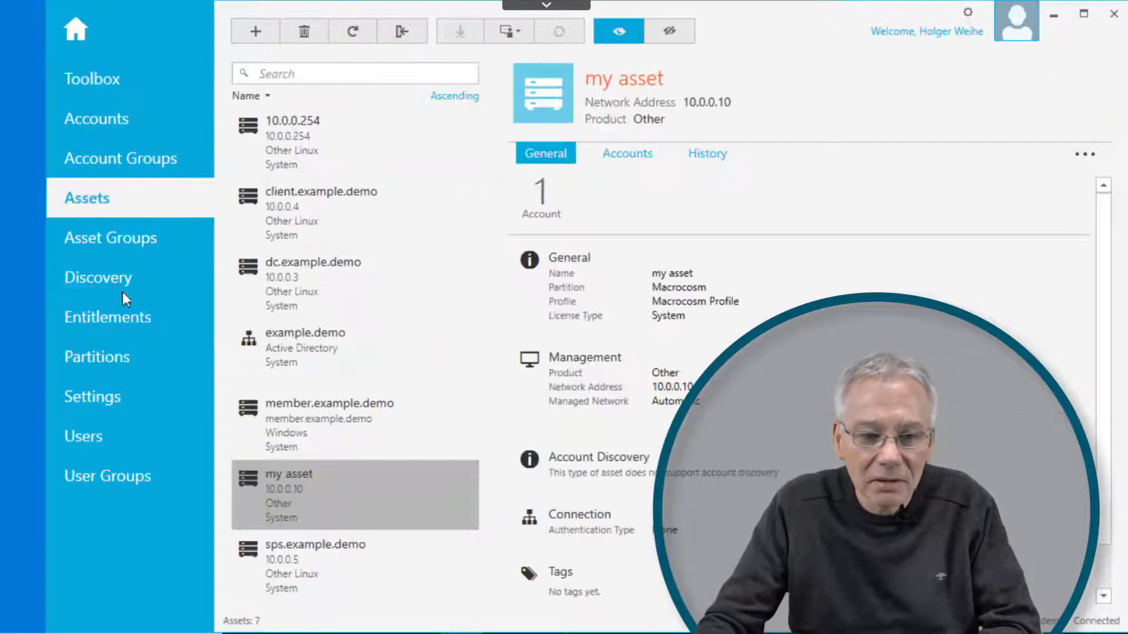
pyautogui.click(287, 482)
pyautogui.doubleClick(292, 471)
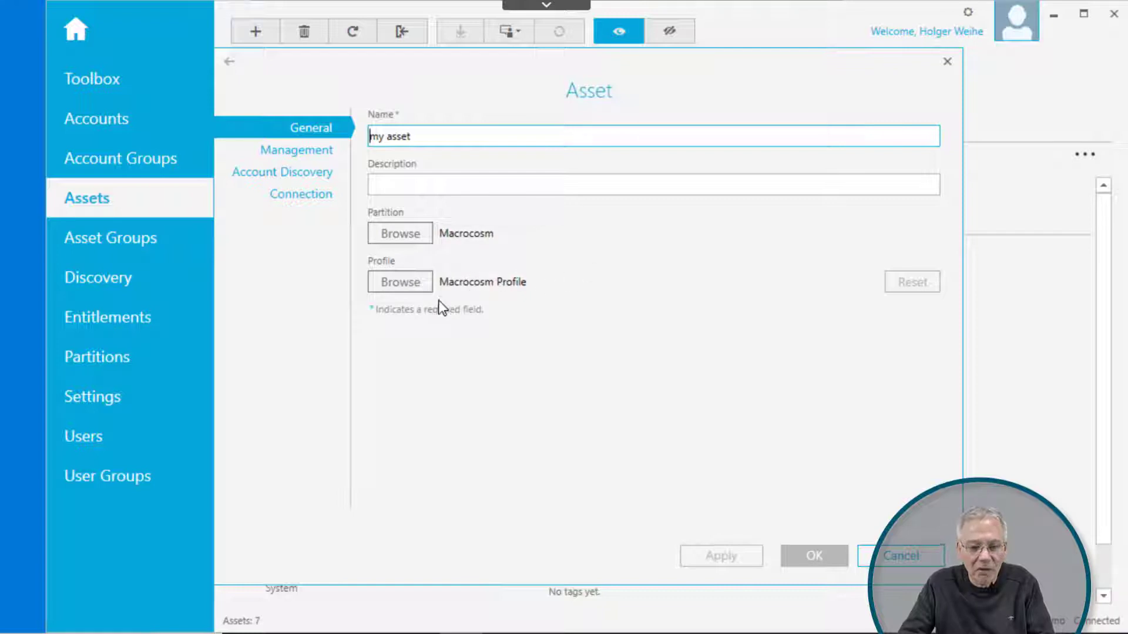
# From the asset's Profile browser, start a new profile named 'my asset profile'.
pyautogui.click(398, 284)
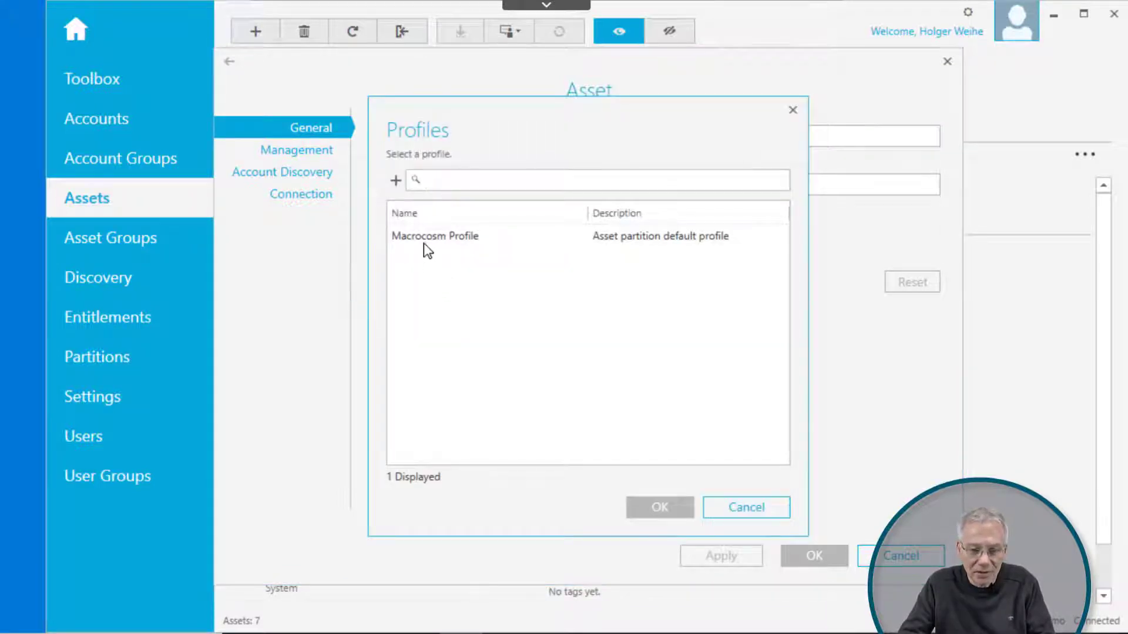
pyautogui.click(426, 241)
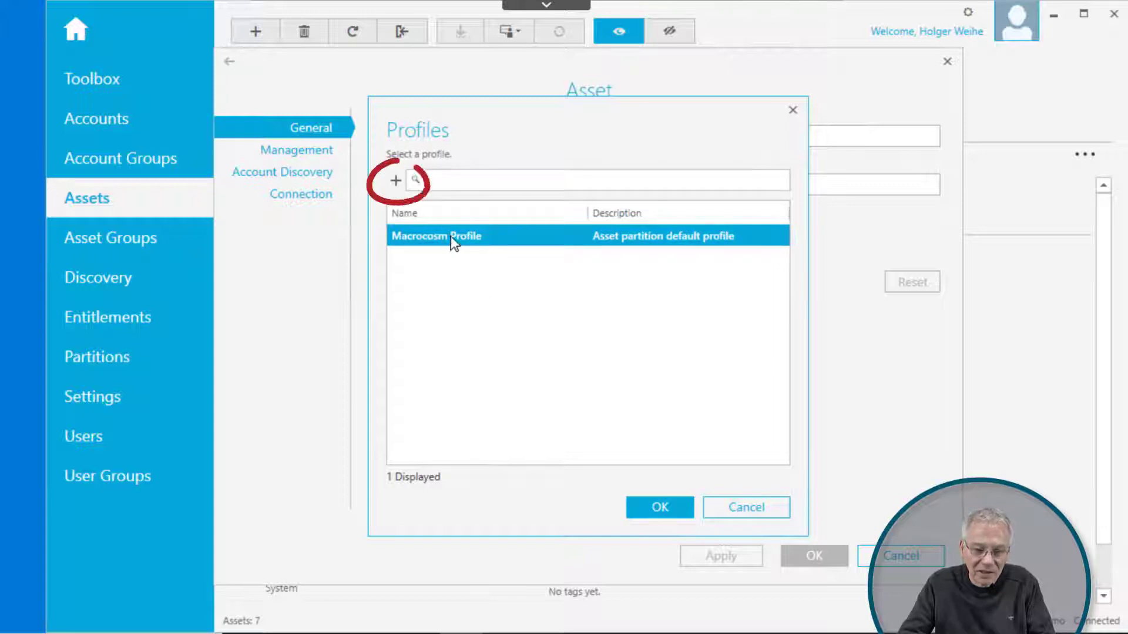
pyautogui.click(396, 182)
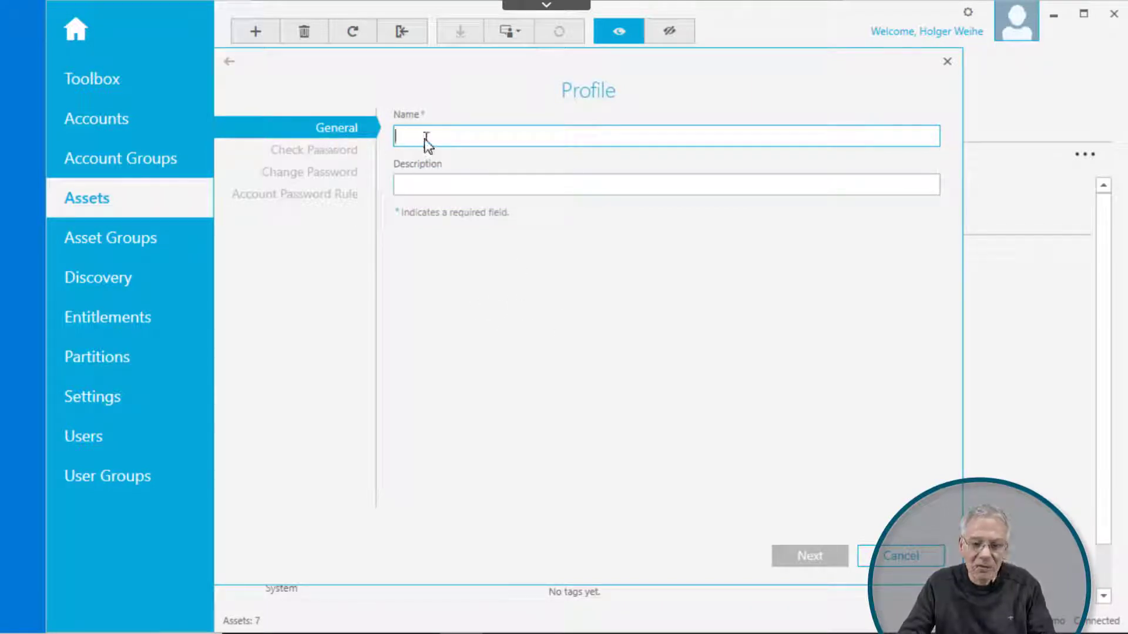
pyautogui.write('my asset profile')
pyautogui.click(794, 557)
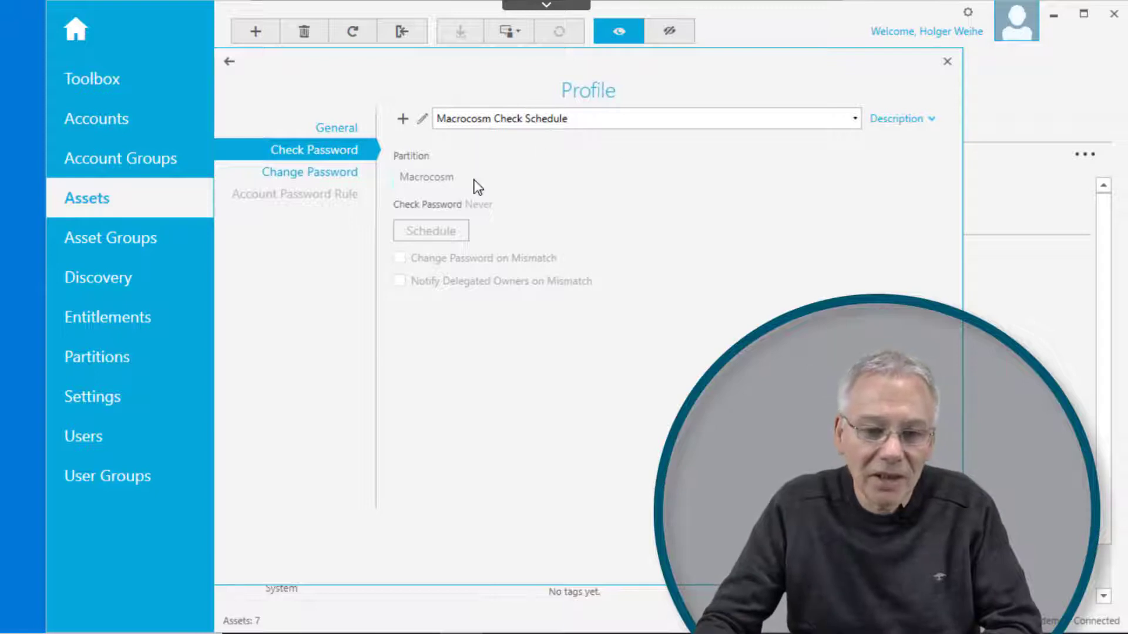
# Add a new password check setting named 'my password check'.
pyautogui.click(404, 119)
pyautogui.click(405, 119)
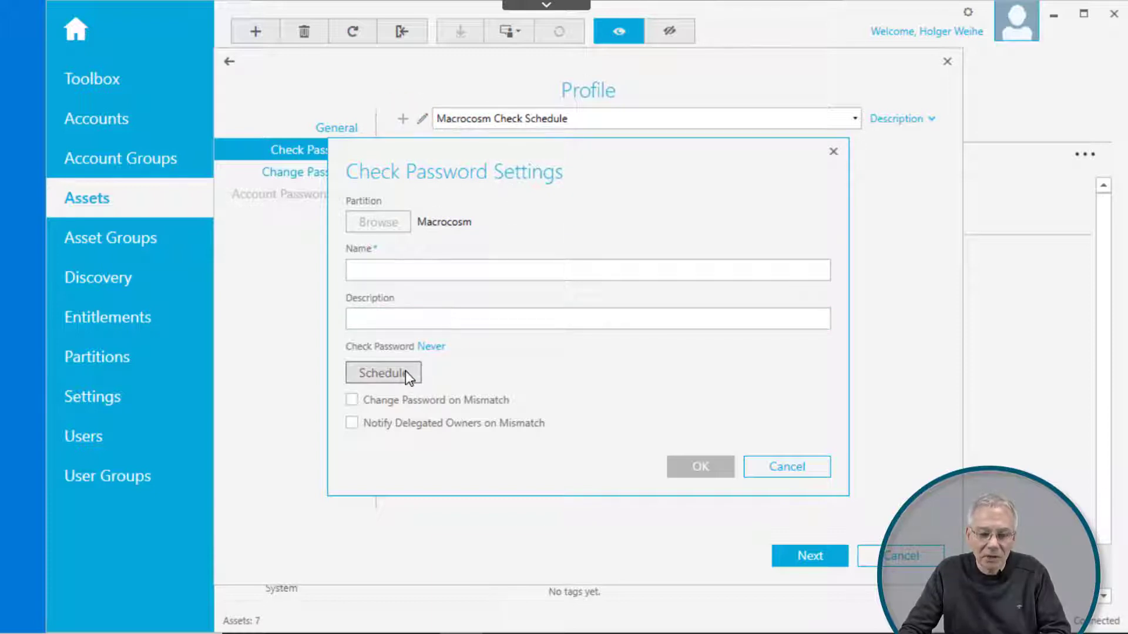
pyautogui.click(381, 275)
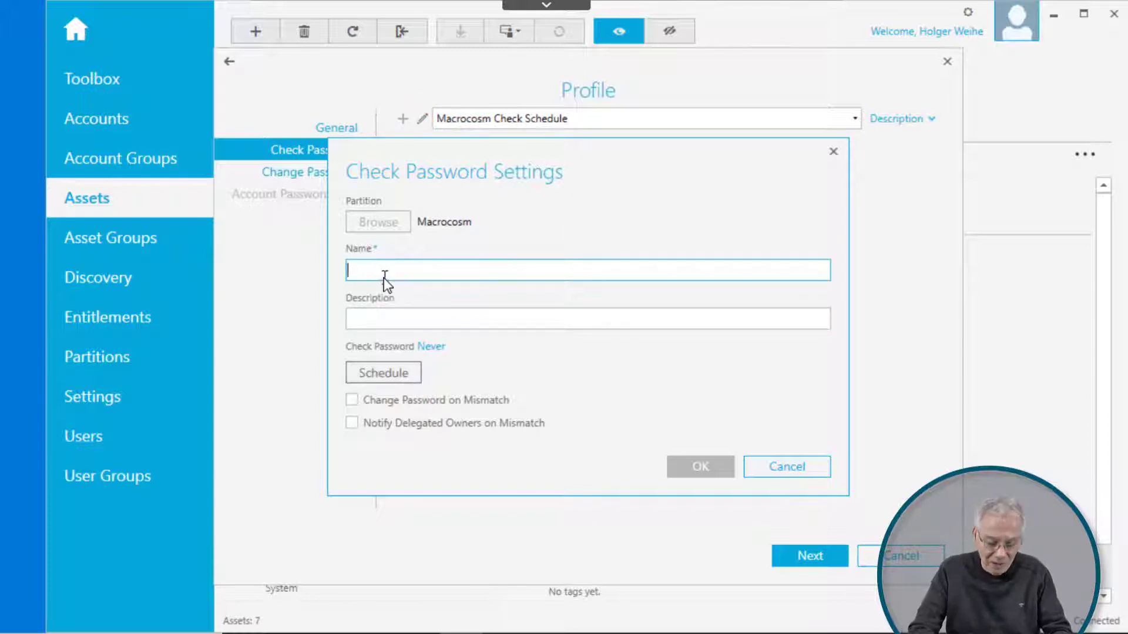
pyautogui.write('my password check')
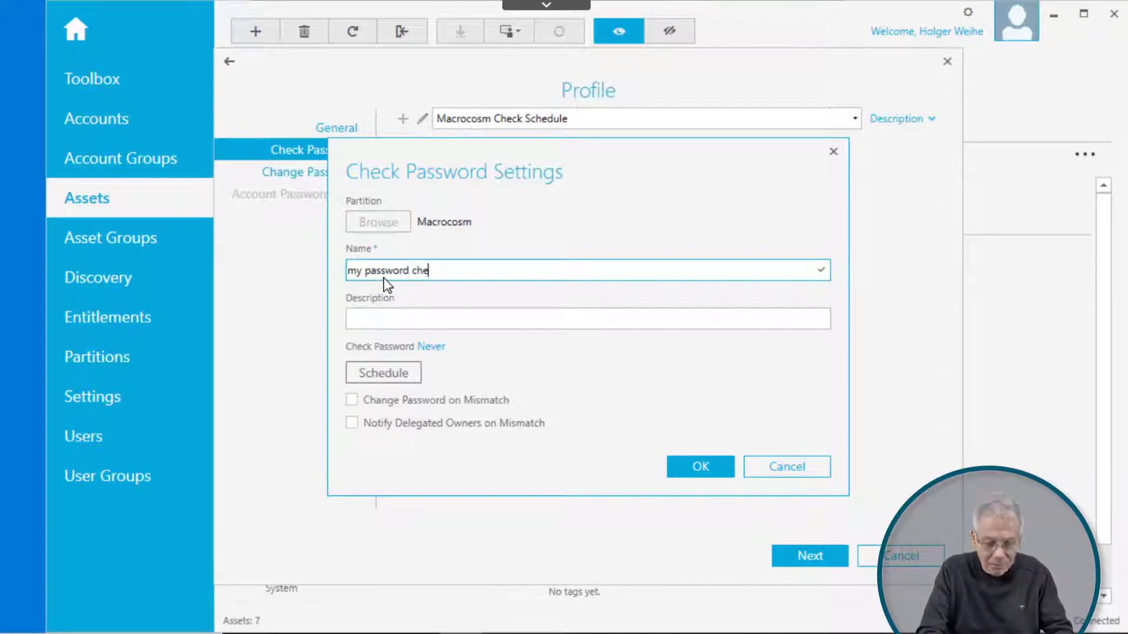
# Schedule the check to repeat weekly on Sunday and Tuesday at 6:00 AM.
pyautogui.click(394, 375)
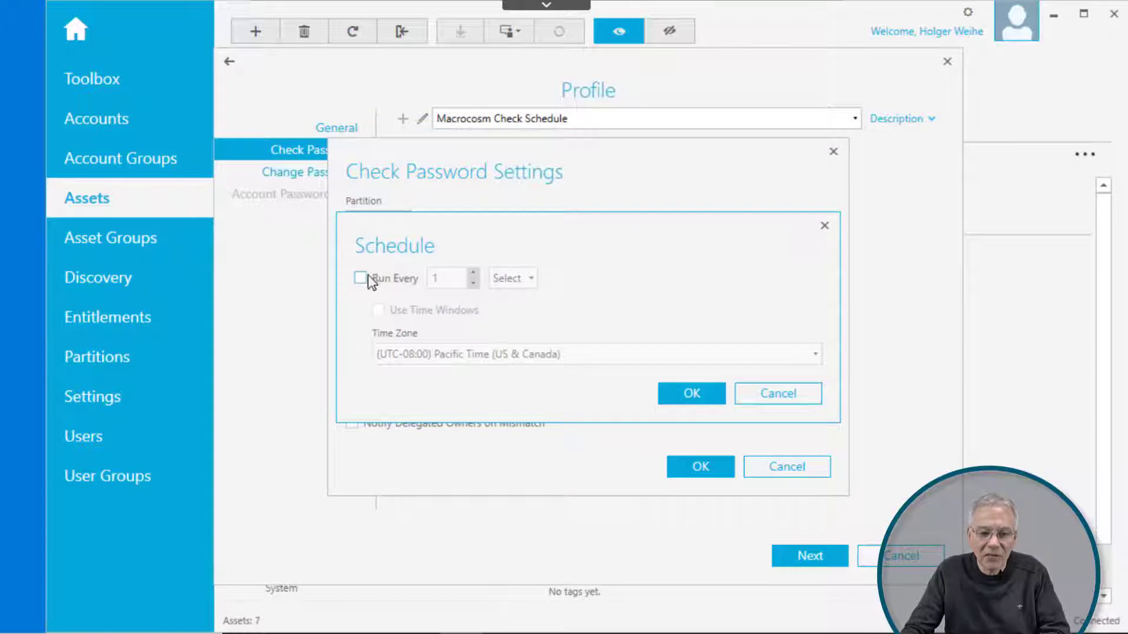
pyautogui.click(360, 277)
pyautogui.click(506, 278)
pyautogui.click(510, 317)
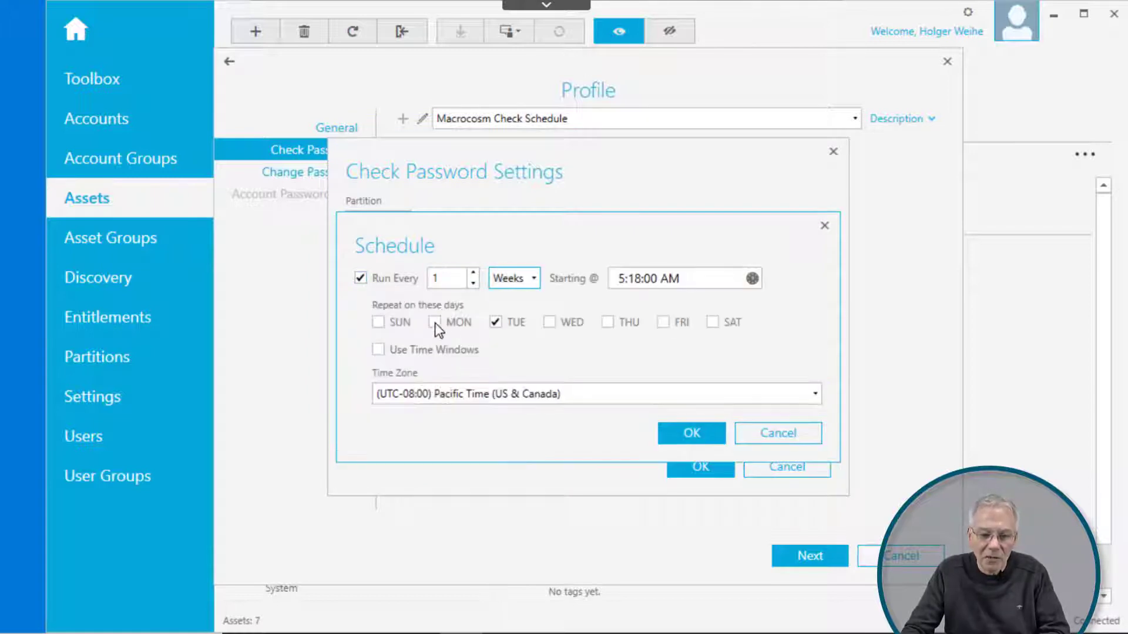
pyautogui.click(379, 323)
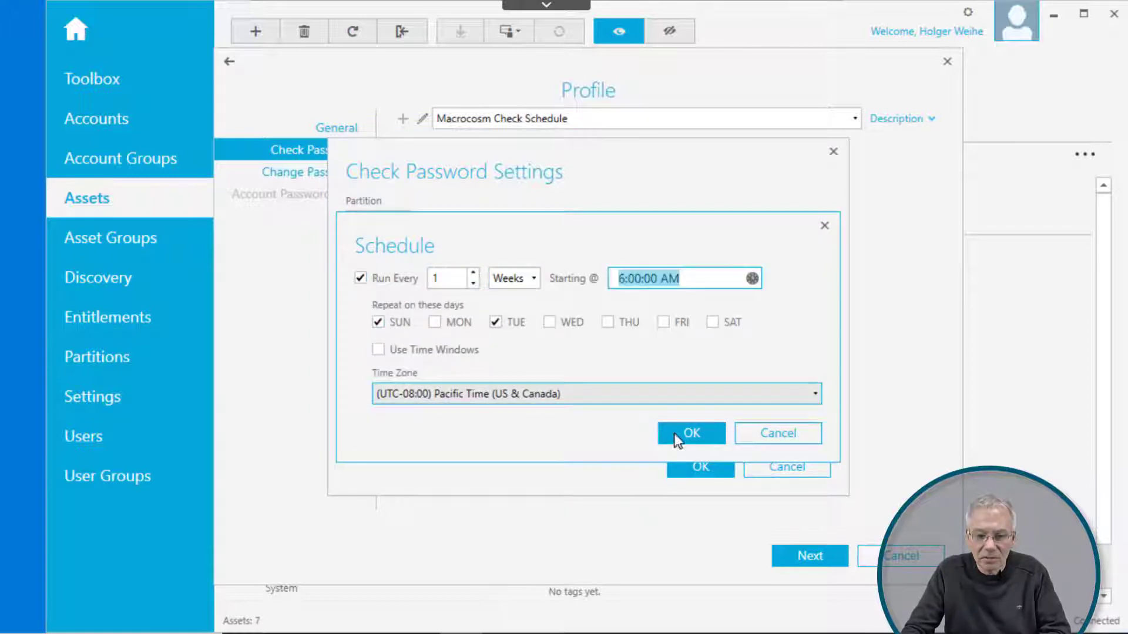
pyautogui.click(678, 435)
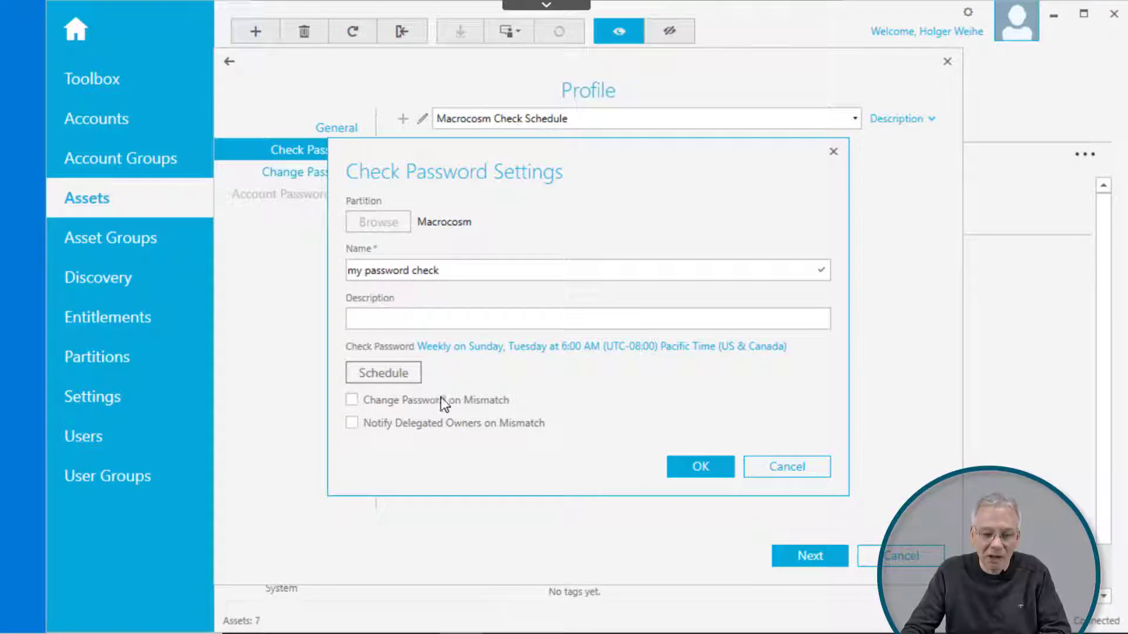
# Save the password check and add a change setting named 'mny password schedule'.
pyautogui.click(699, 473)
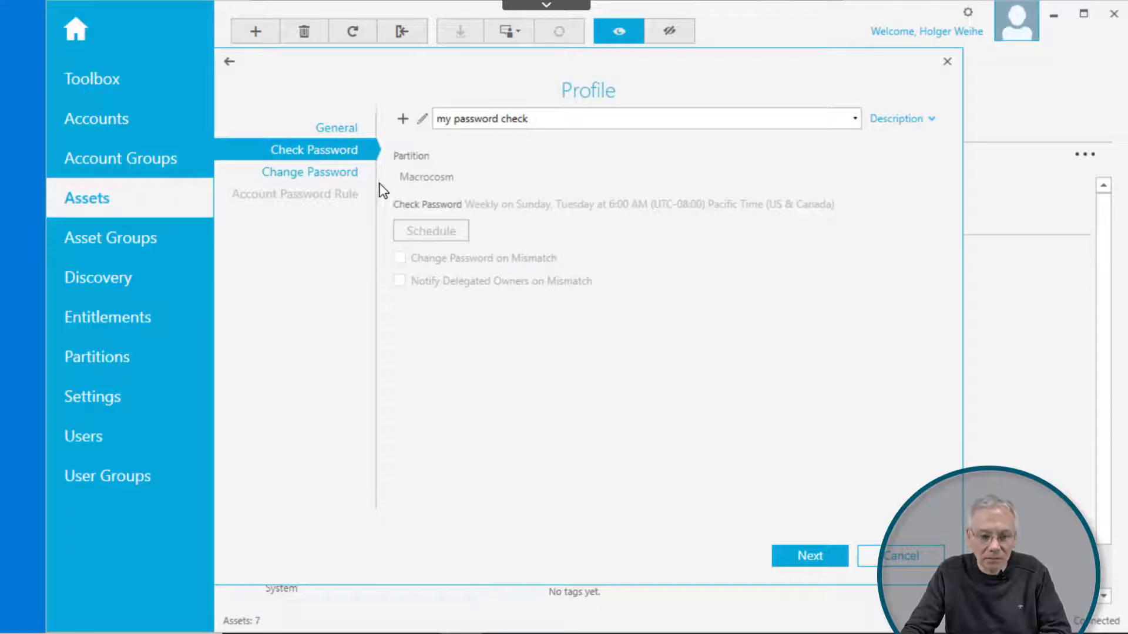
pyautogui.click(329, 174)
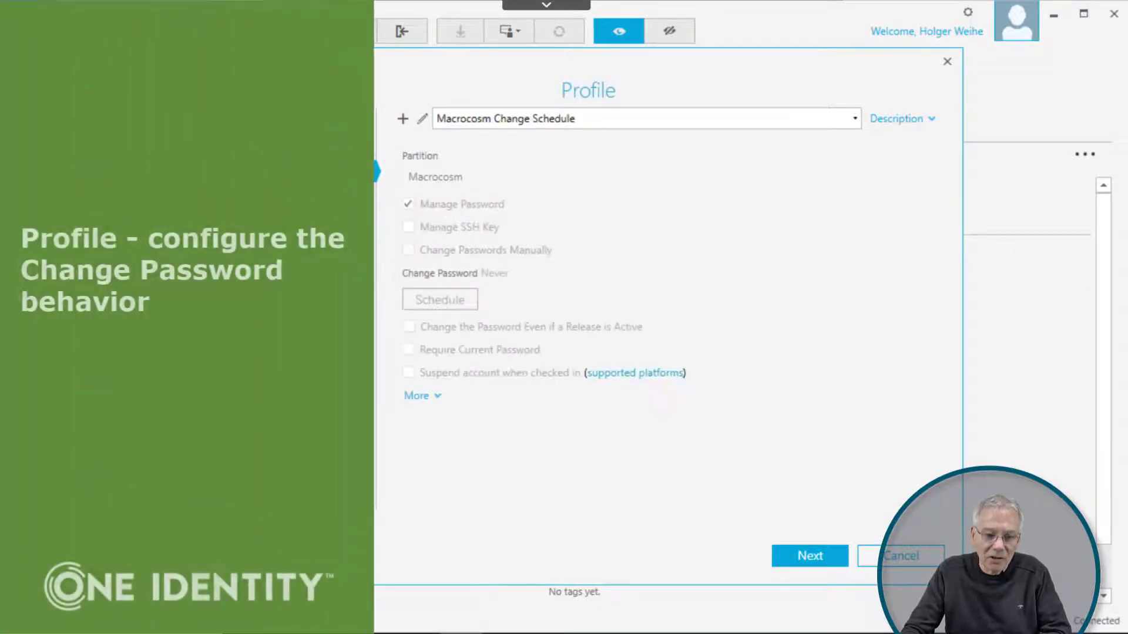
pyautogui.click(403, 121)
pyautogui.click(395, 136)
pyautogui.write('mny password schedule')
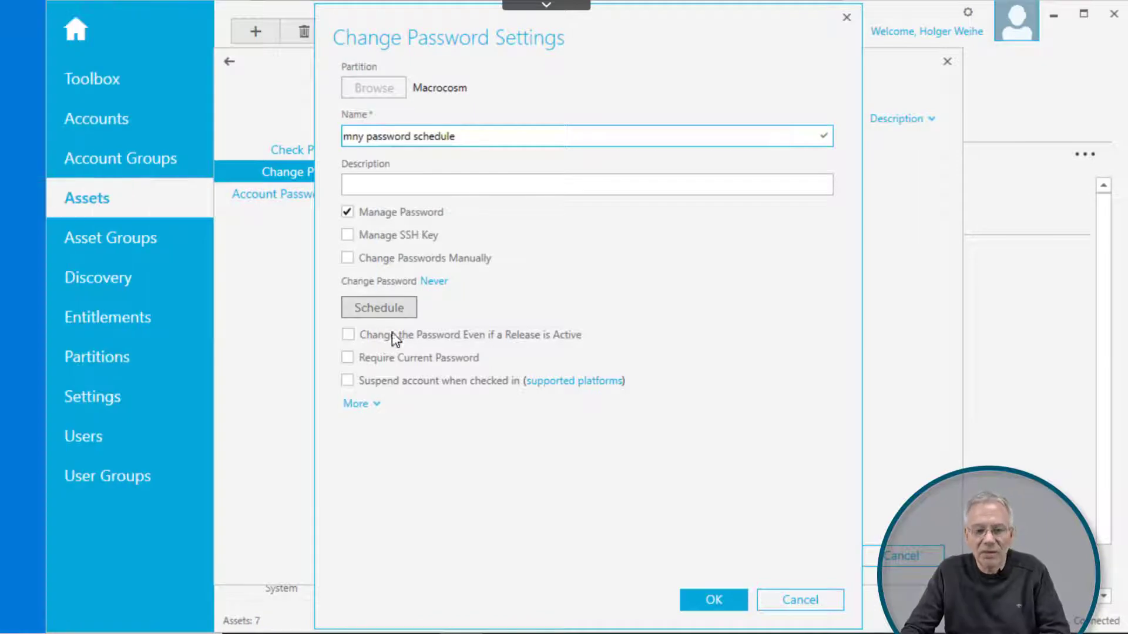
# Schedule password changes weekly on Tuesday at 8:00 PM and reveal the extra options.
pyautogui.click(383, 310)
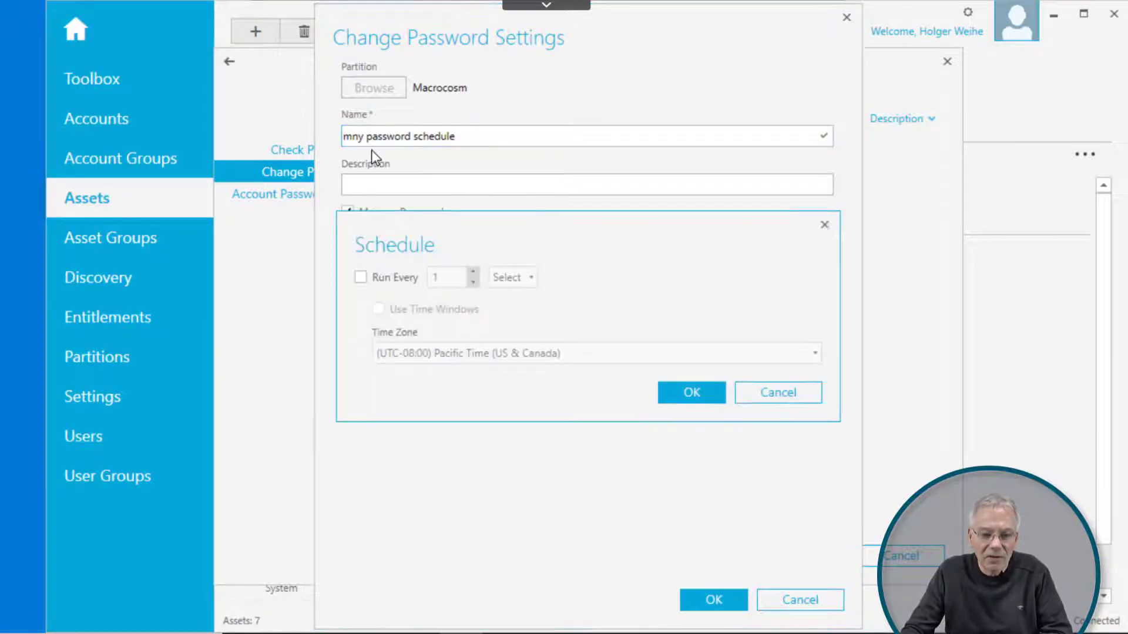
pyautogui.press('Escape')
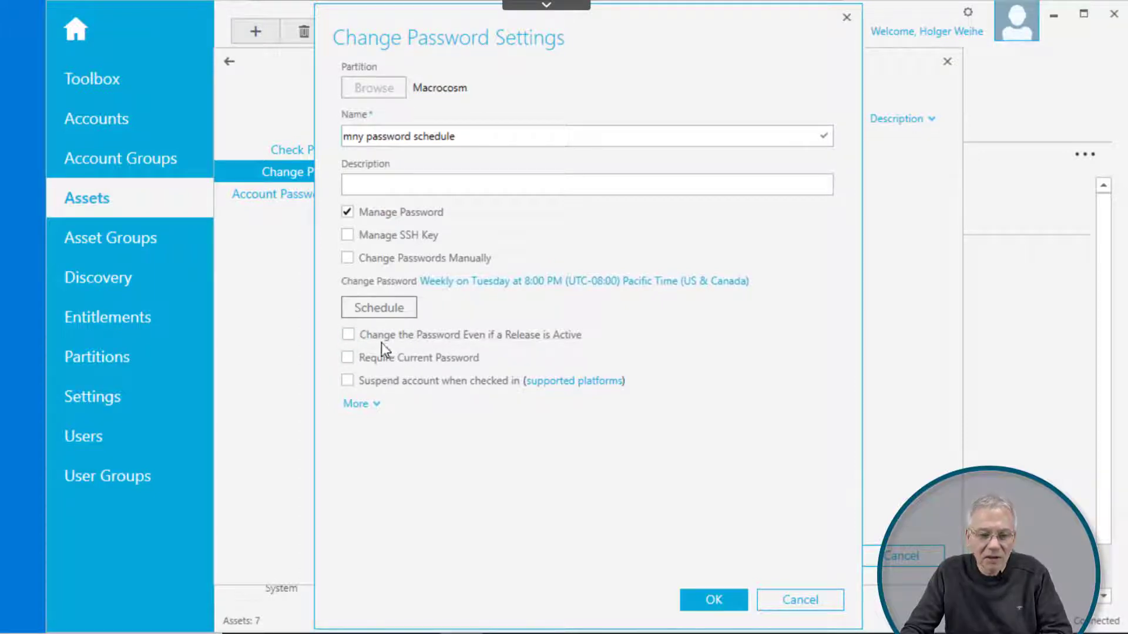
pyautogui.click(358, 403)
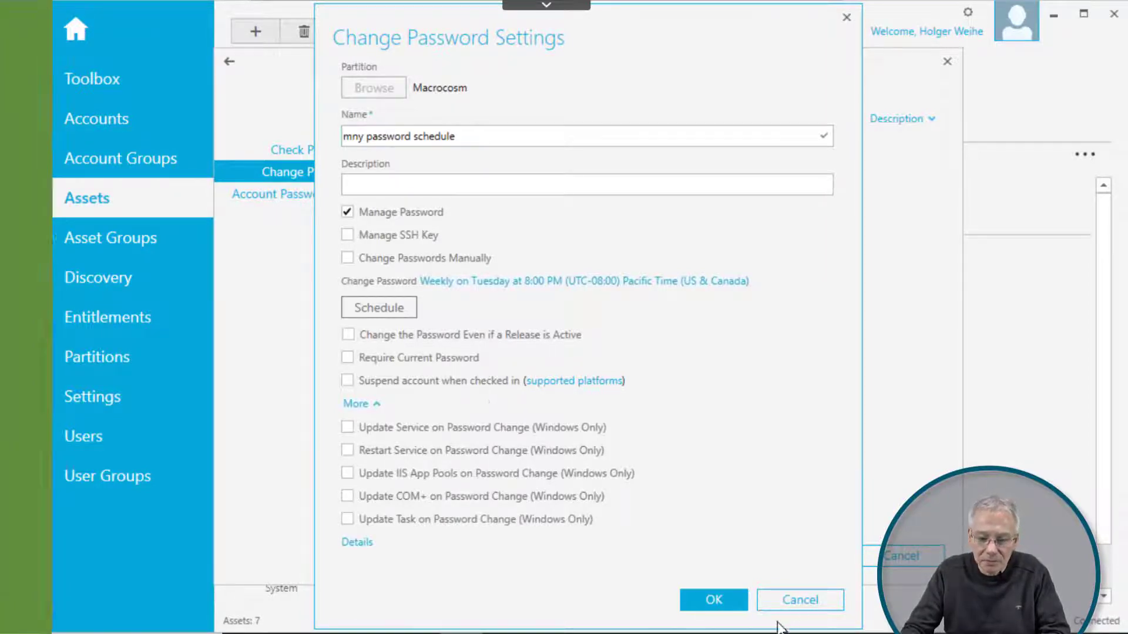
# Save the change settings and create 'my password rule' with length 12 to 255.
pyautogui.click(727, 599)
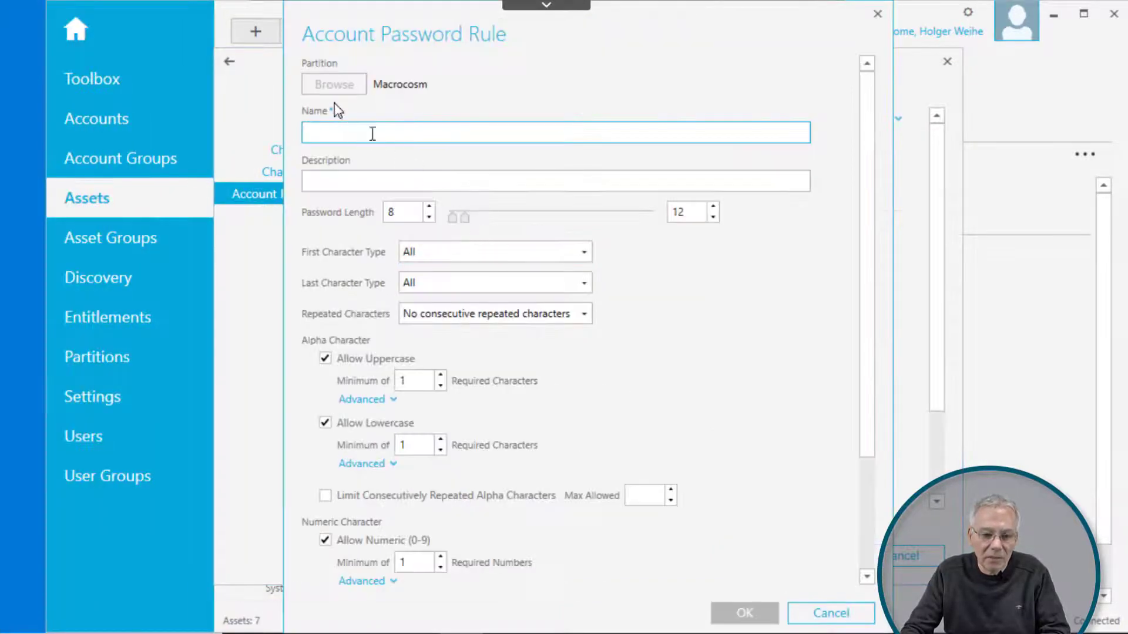
pyautogui.write('my password rule')
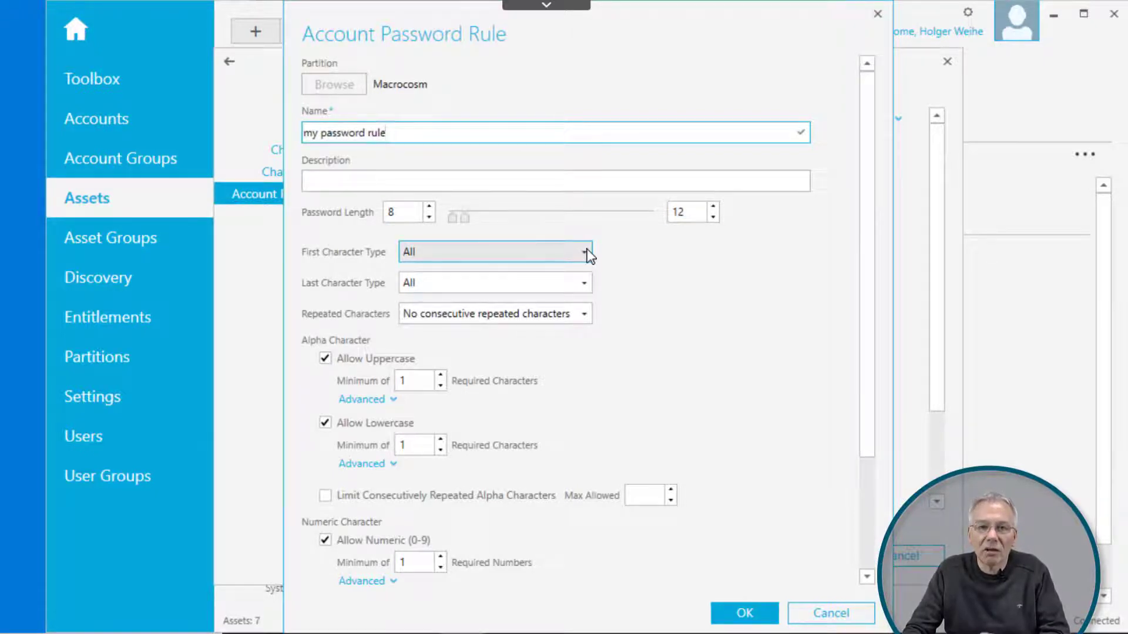
pyautogui.click(428, 209)
pyautogui.click(428, 209)
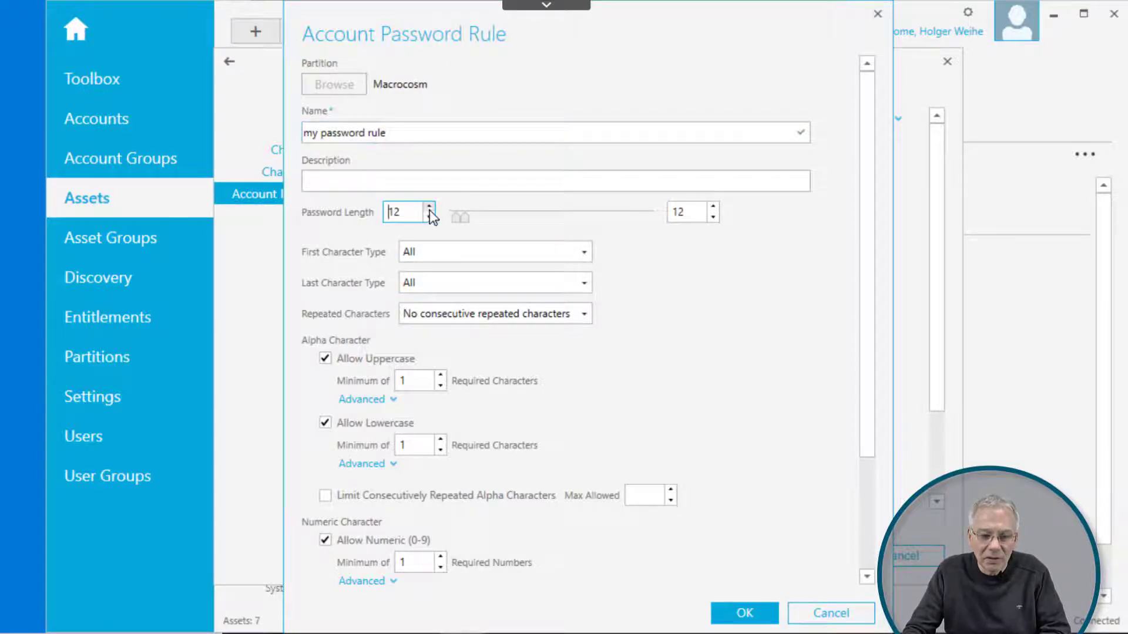
pyautogui.click(713, 209)
pyautogui.doubleClick(685, 218)
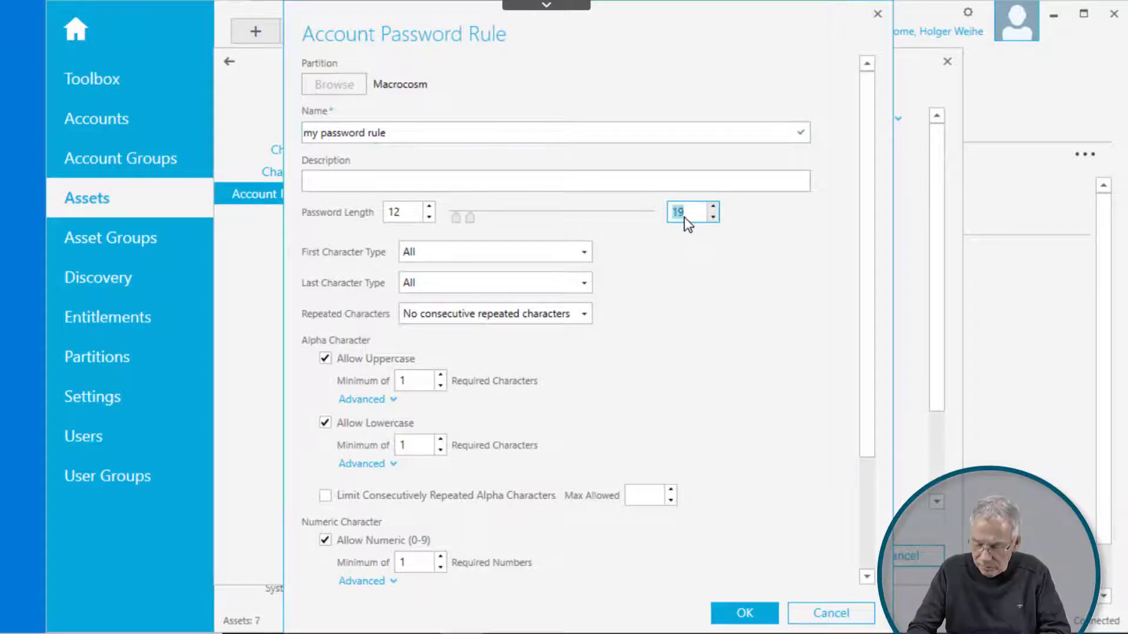
pyautogui.write('18')
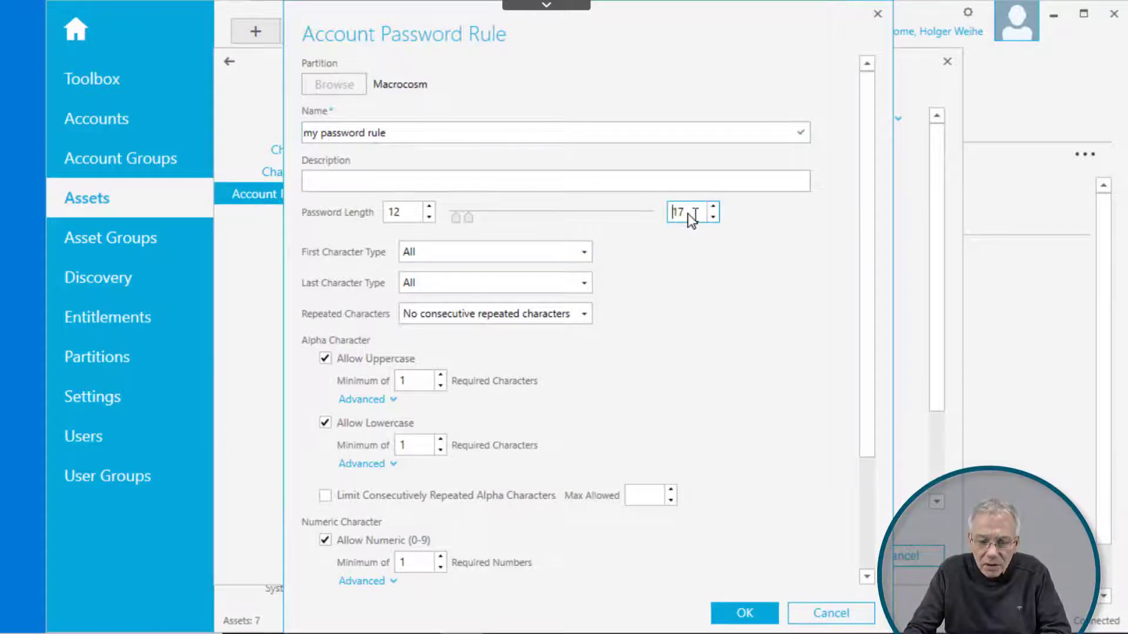
pyautogui.write('255')
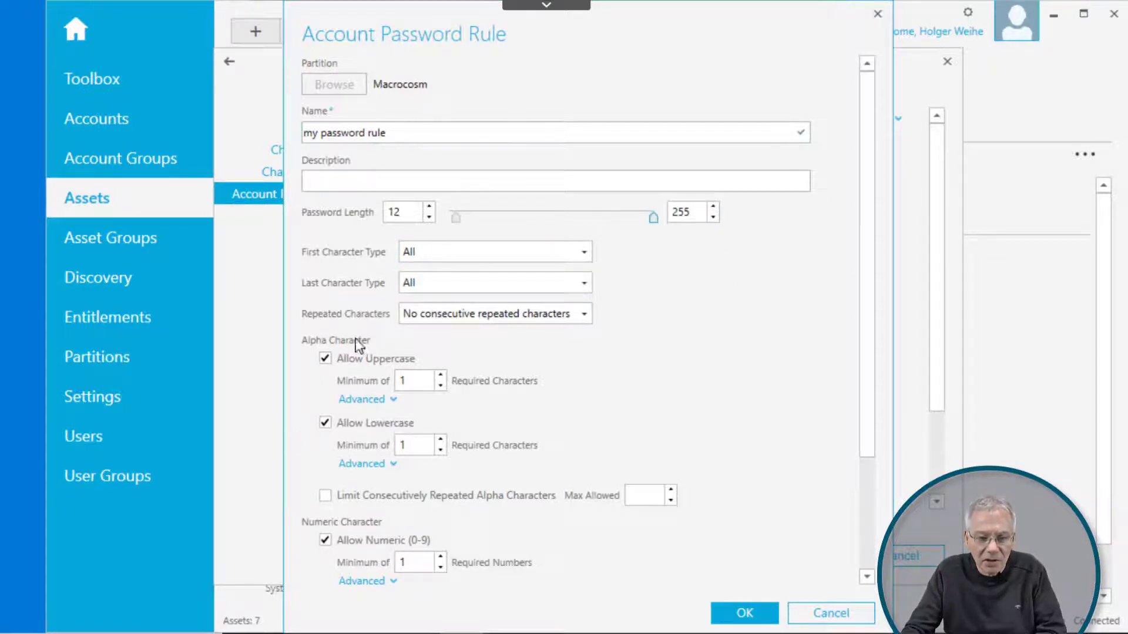
# Allow symbols, generate a sample password to test the rule, and save it.
pyautogui.scroll(-3, 611, 360)
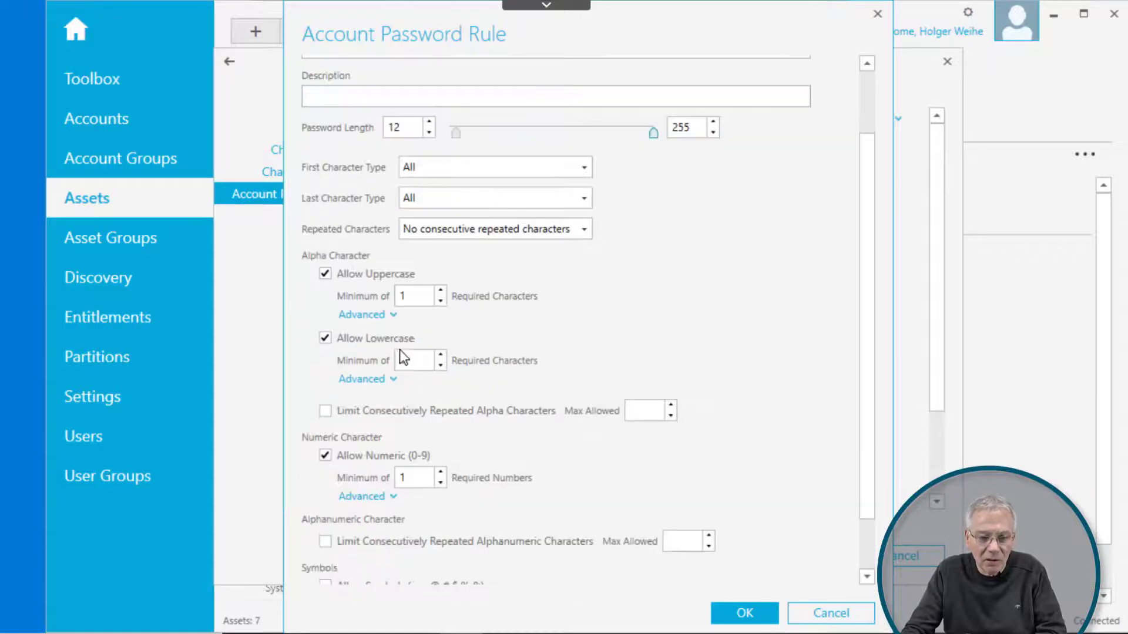
pyautogui.scroll(-3, 616, 443)
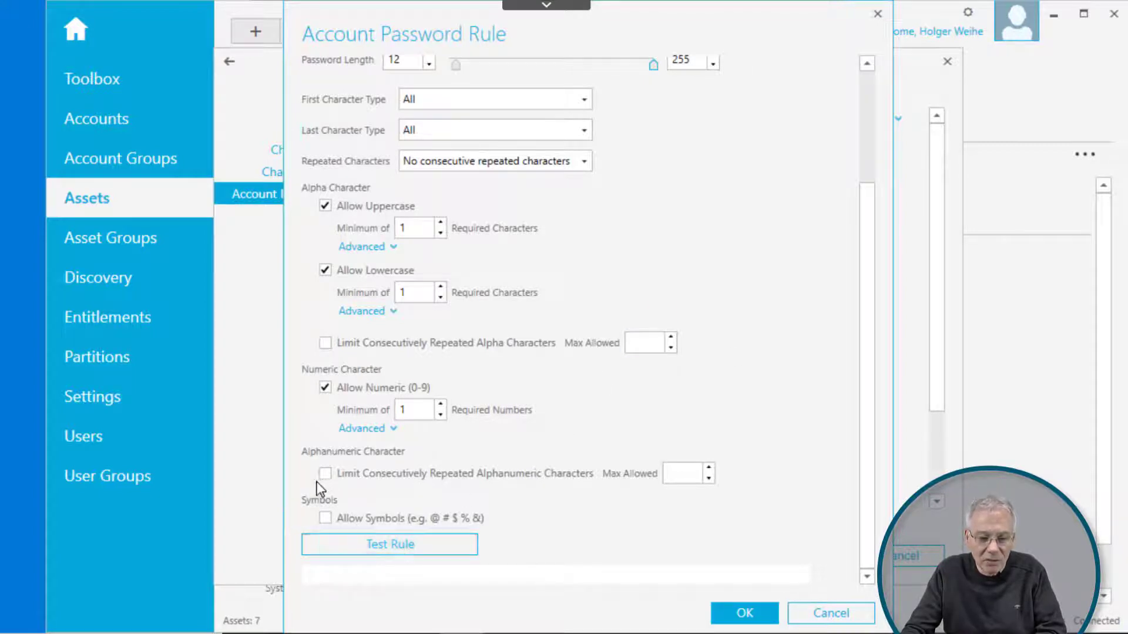
pyautogui.click(325, 518)
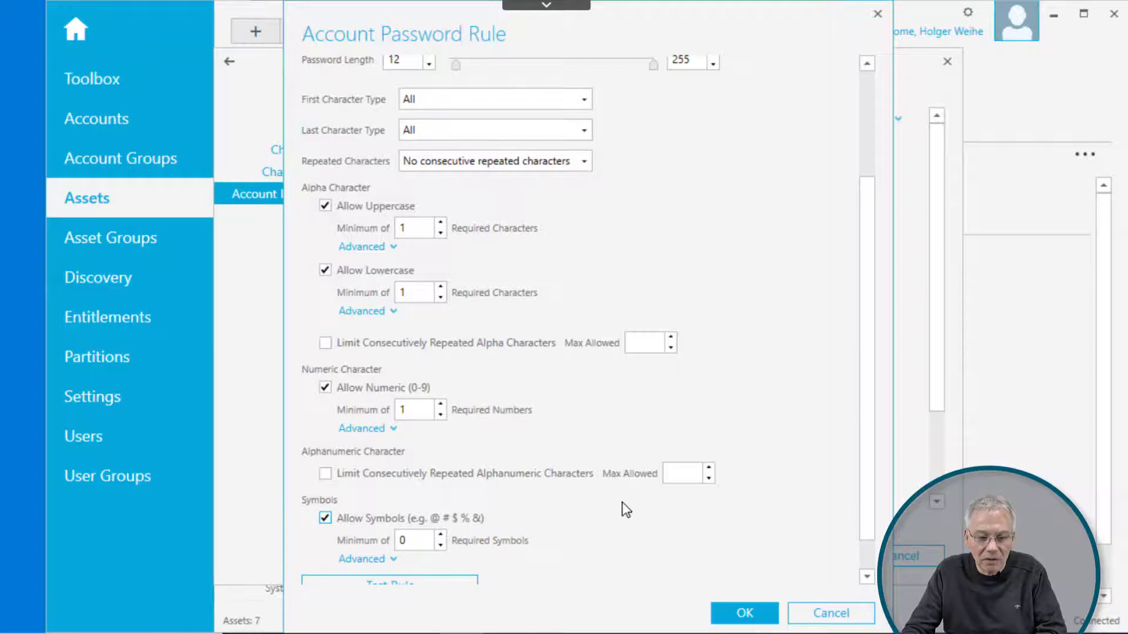
pyautogui.scroll(-1, 624, 509)
pyautogui.click(463, 547)
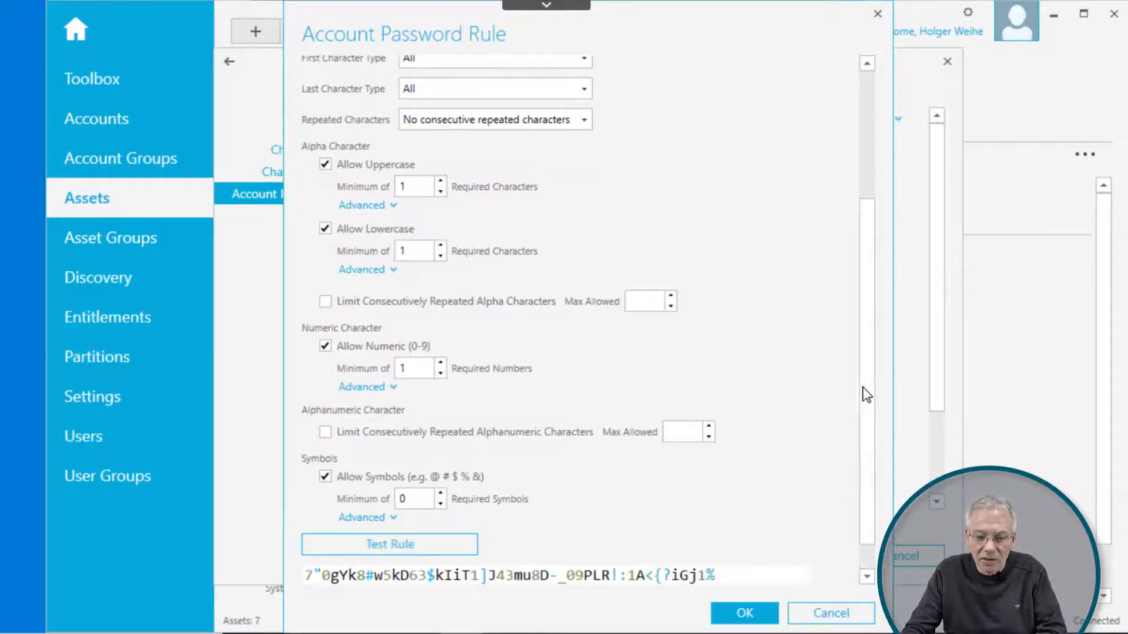
pyautogui.scroll(-1, 862, 391)
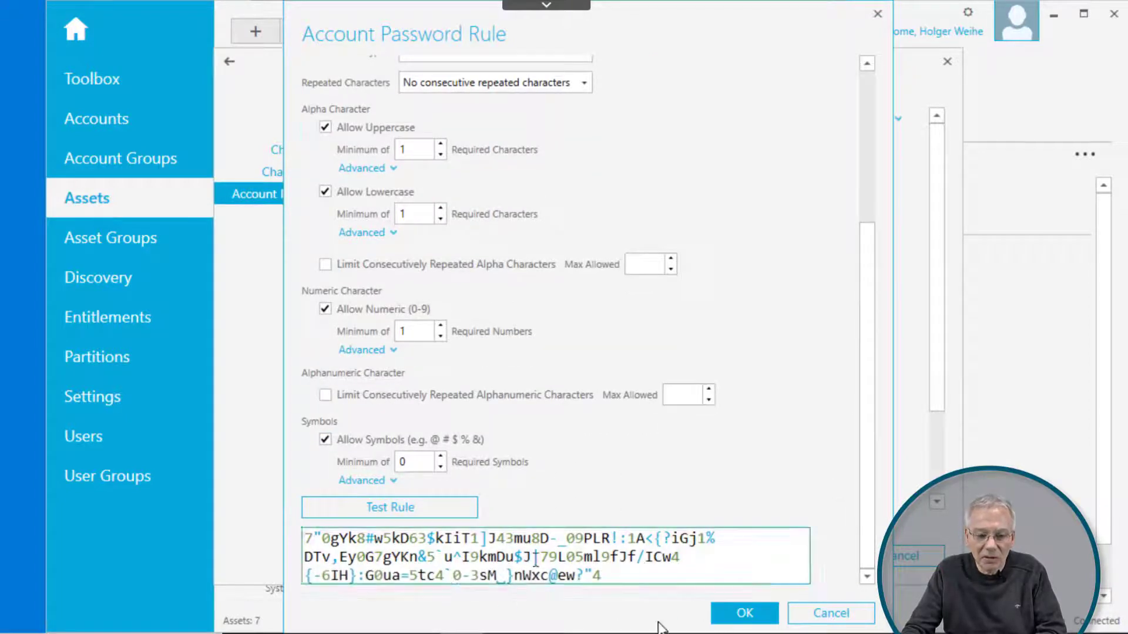
pyautogui.click(747, 614)
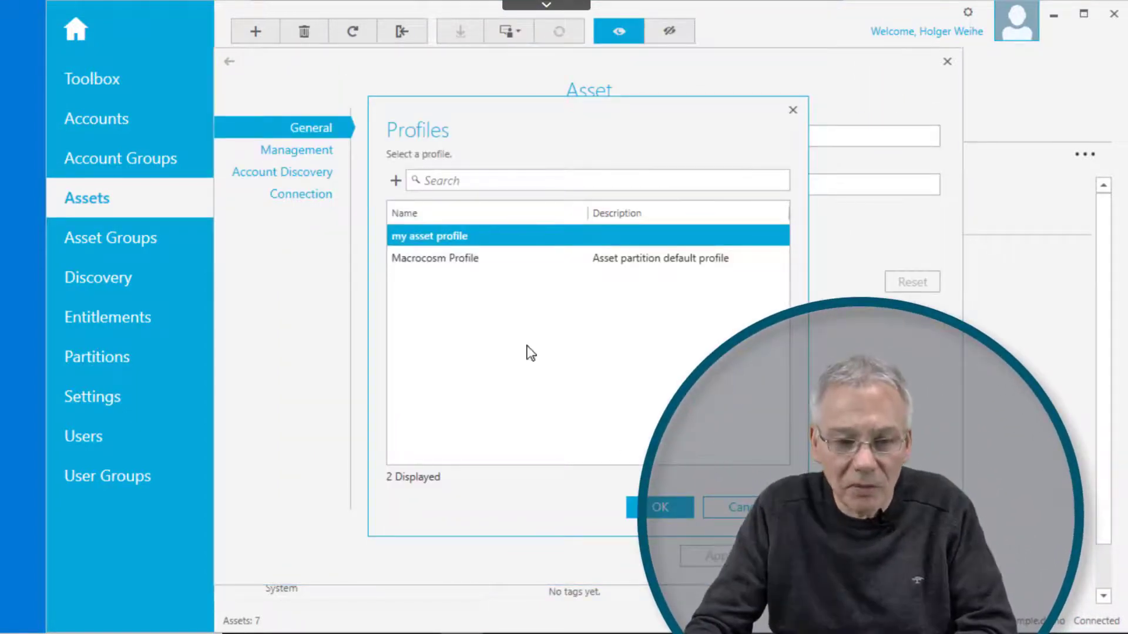
# Assign 'my asset profile' to my asset and save the asset.
pyautogui.click(649, 508)
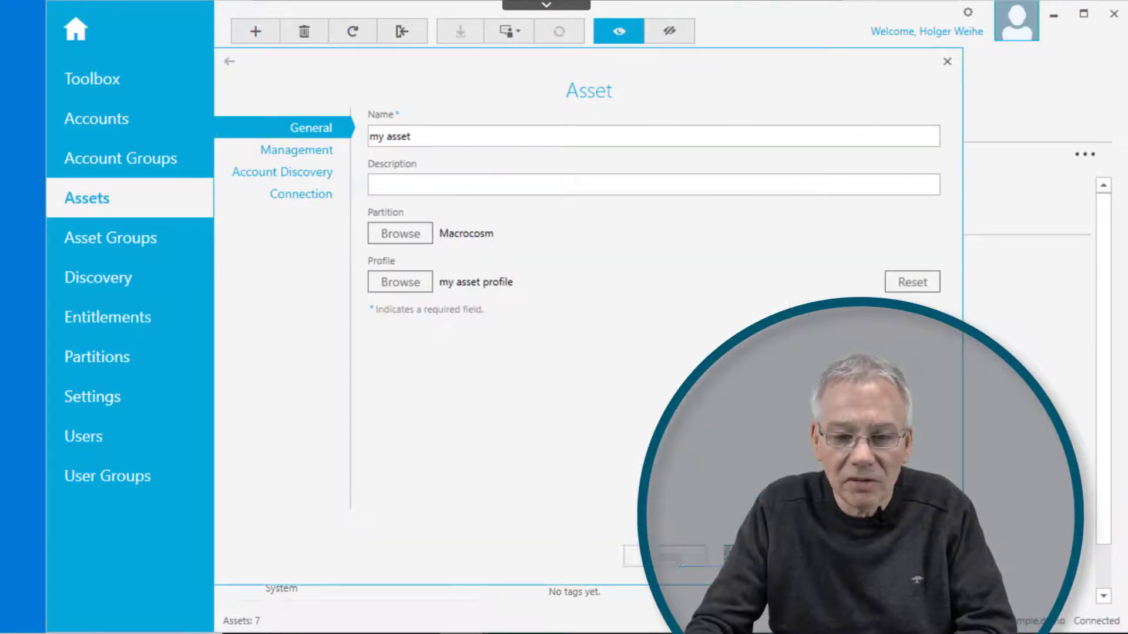
pyautogui.press('Return')
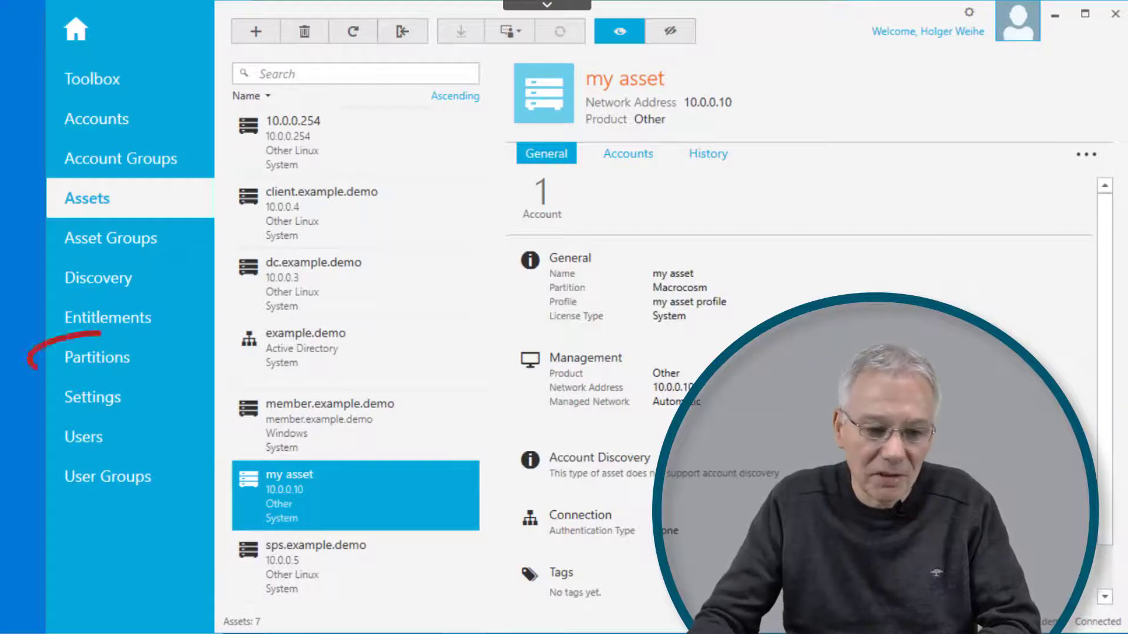
# Create a partition named 'my partition' with a chosen user as delegated owner.
pyautogui.click(104, 366)
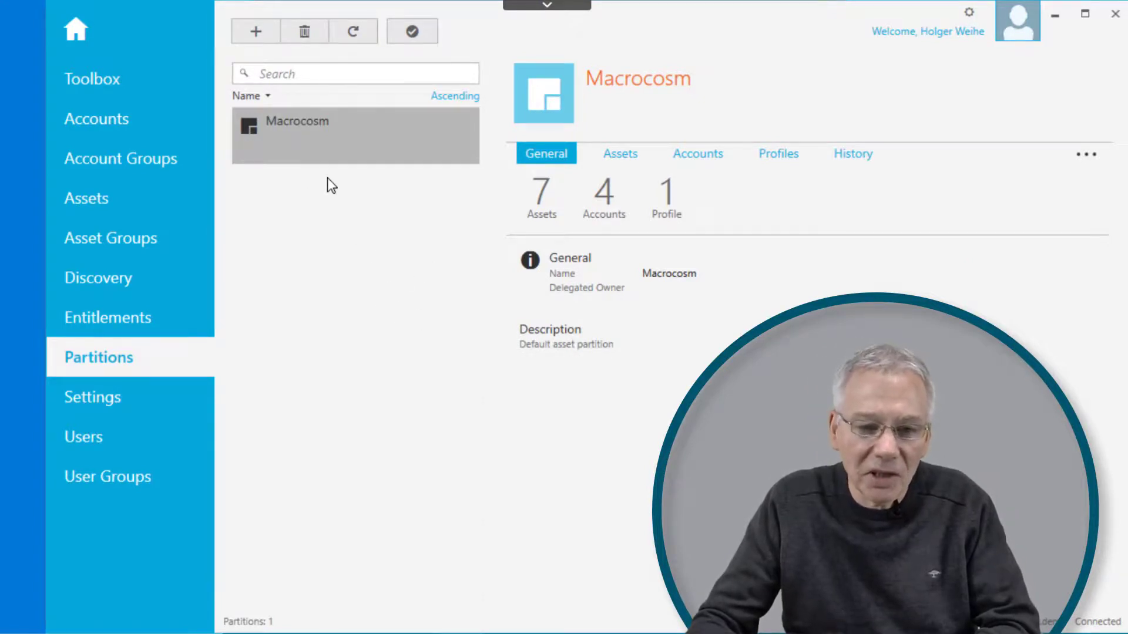
pyautogui.click(268, 49)
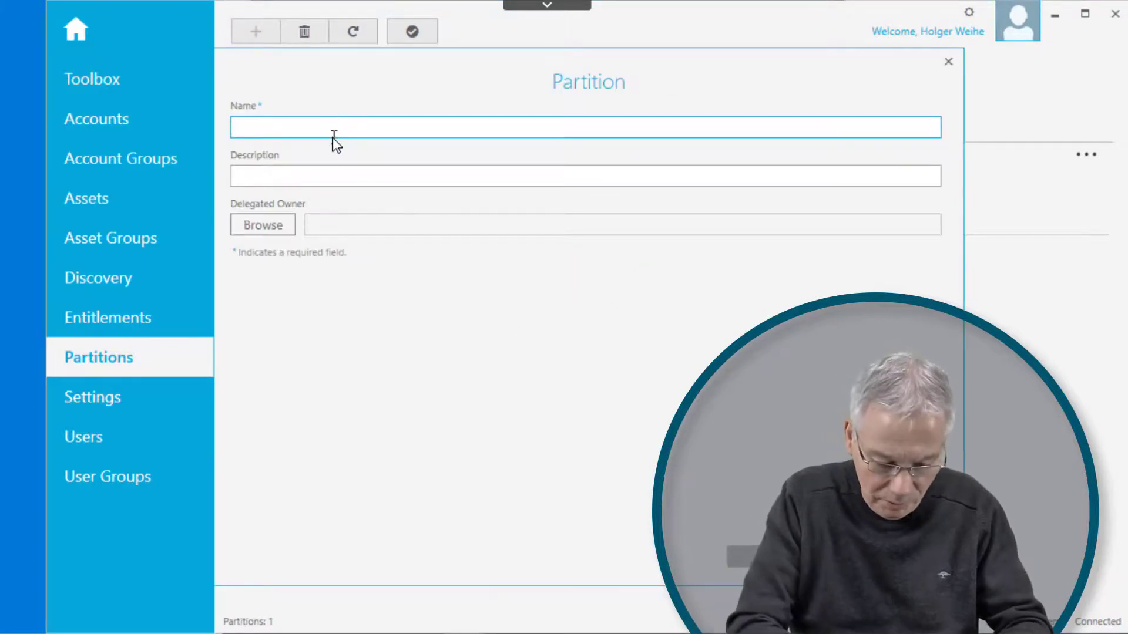
pyautogui.write('my partition')
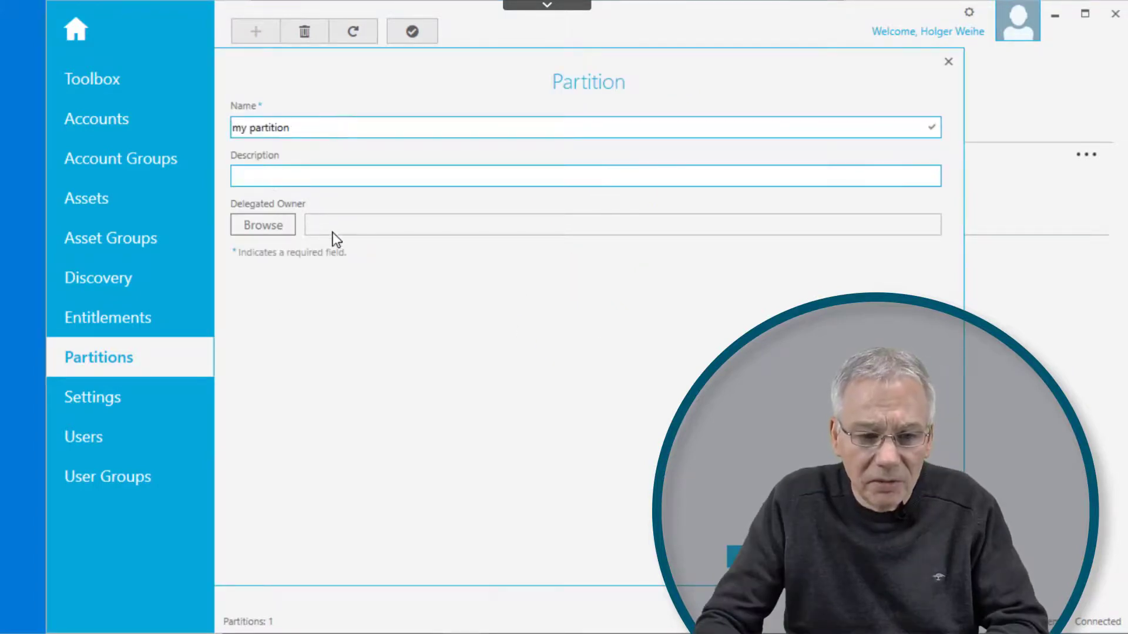
pyautogui.click(276, 227)
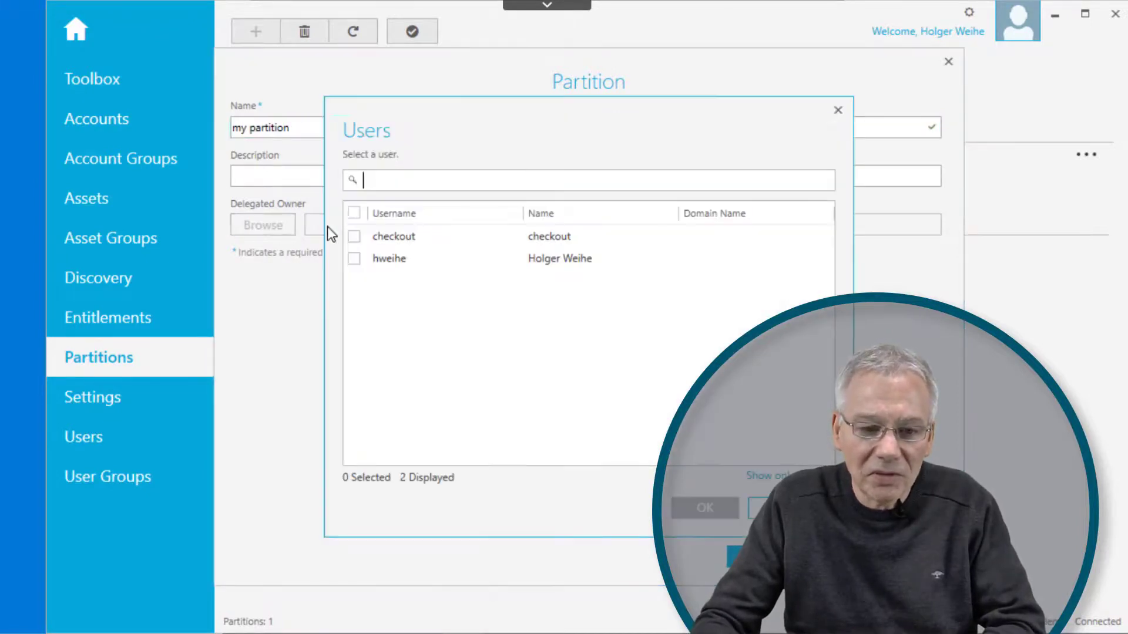
pyautogui.click(355, 259)
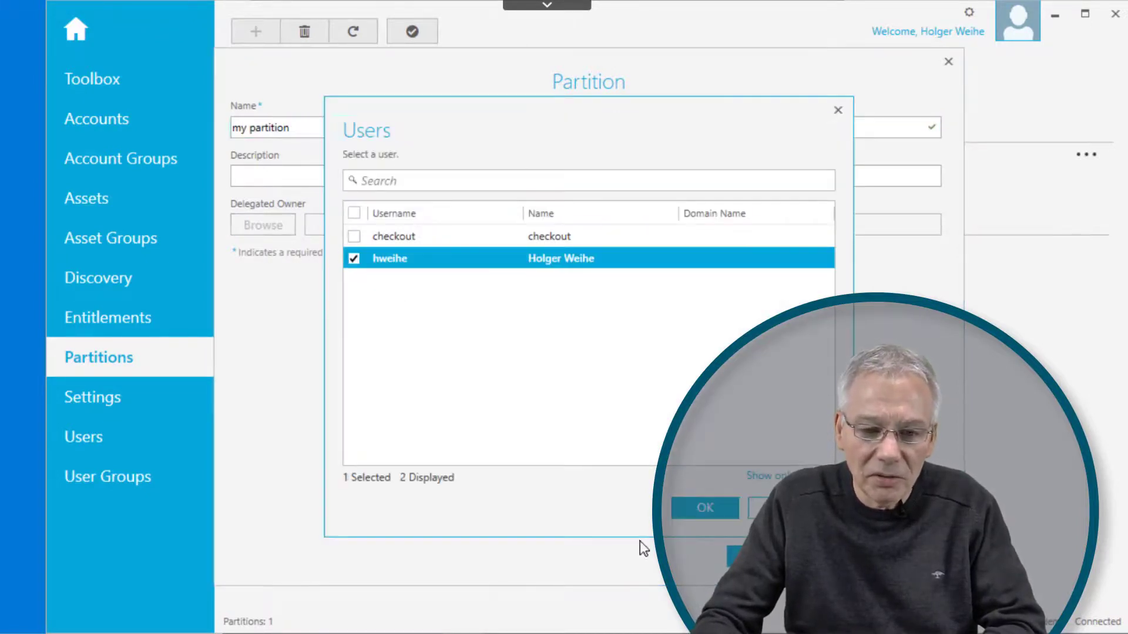
pyautogui.click(705, 509)
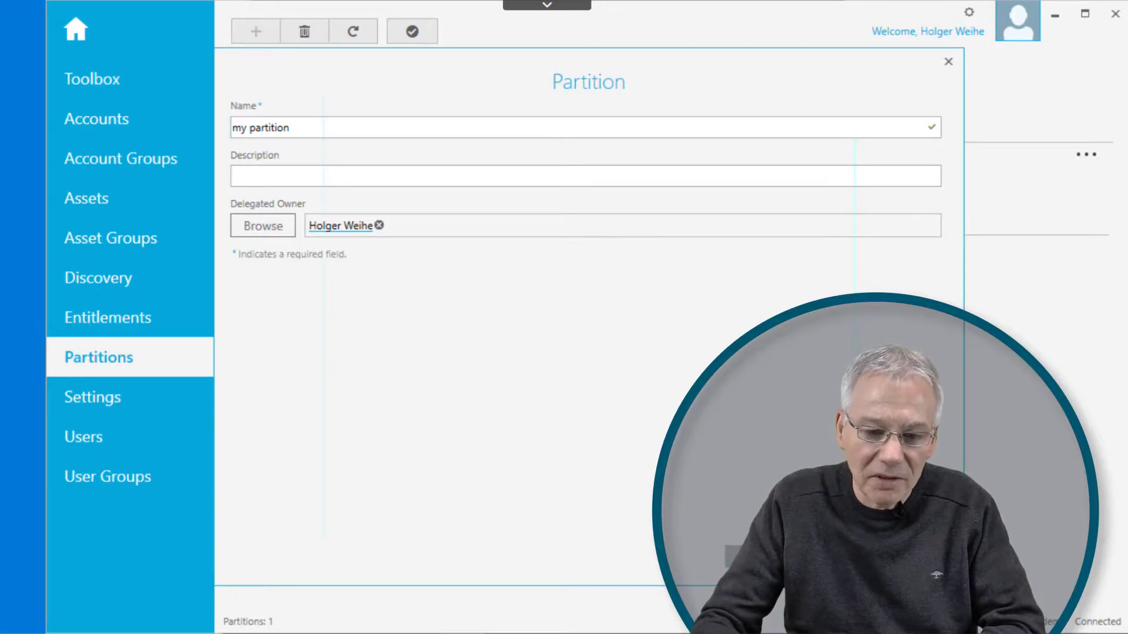
pyautogui.click(738, 555)
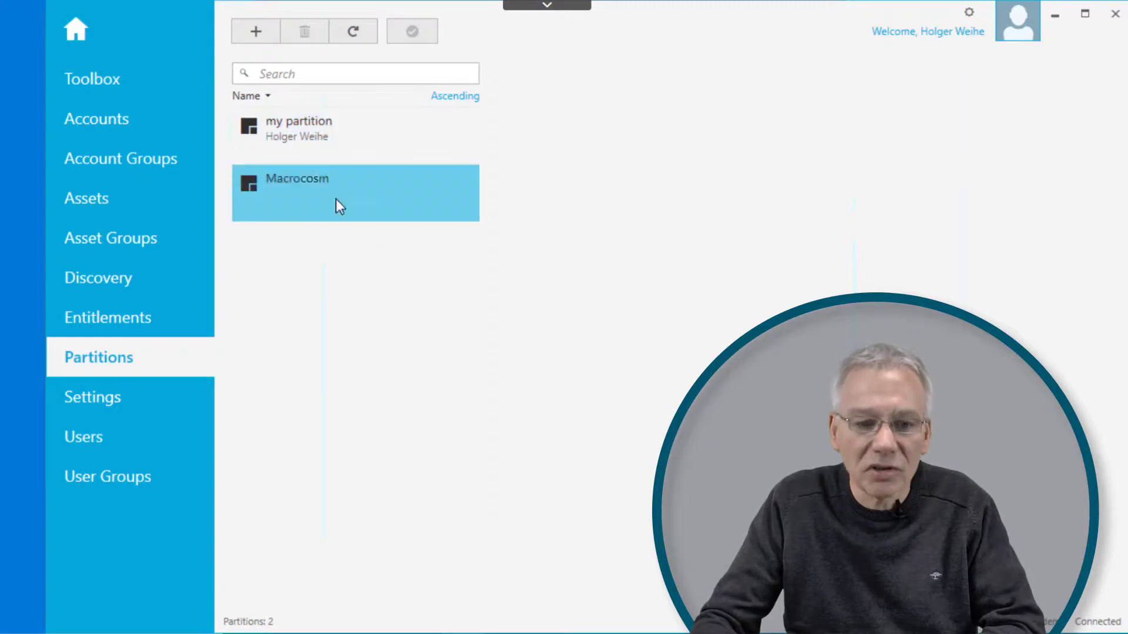
# Add 'my asset' to the Assets tab of 'my partition'.
pyautogui.click(295, 140)
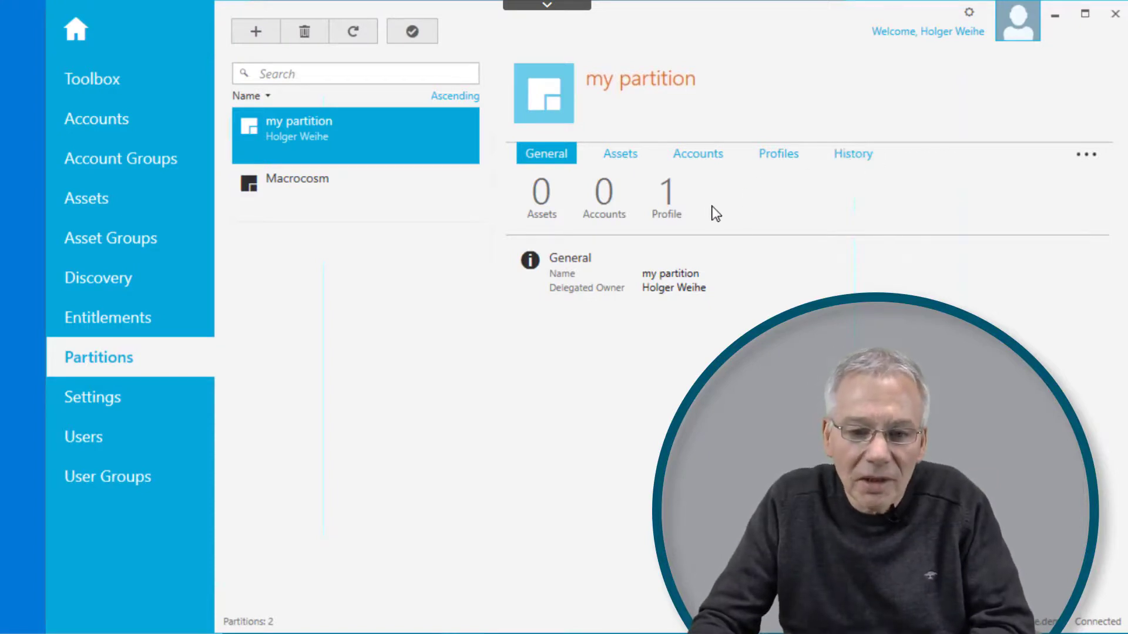
pyautogui.click(620, 156)
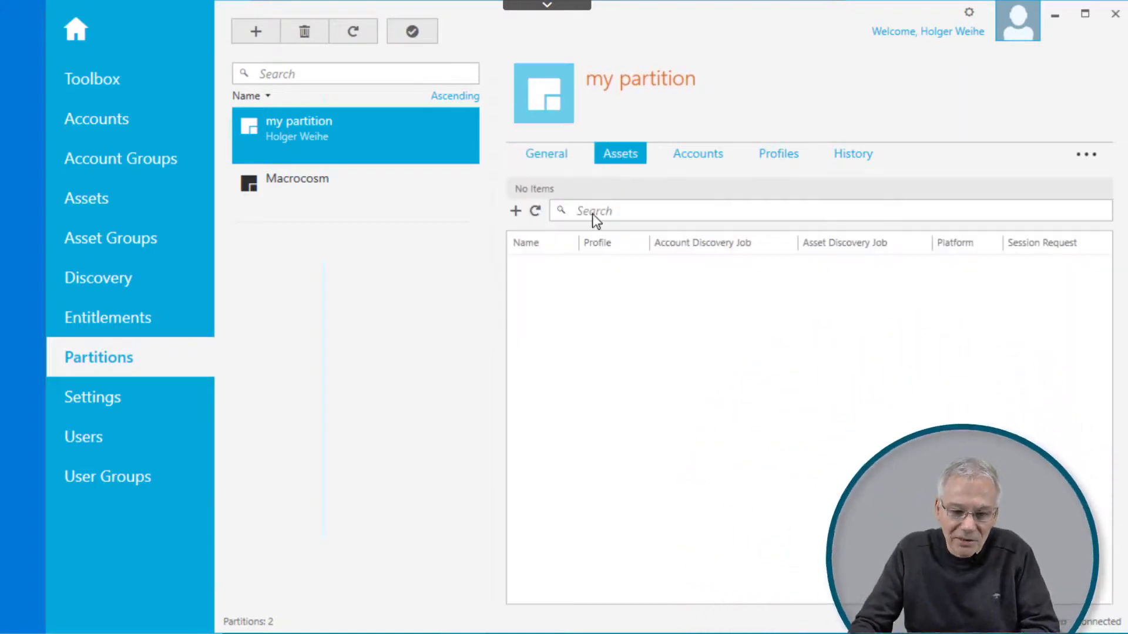
pyautogui.click(516, 212)
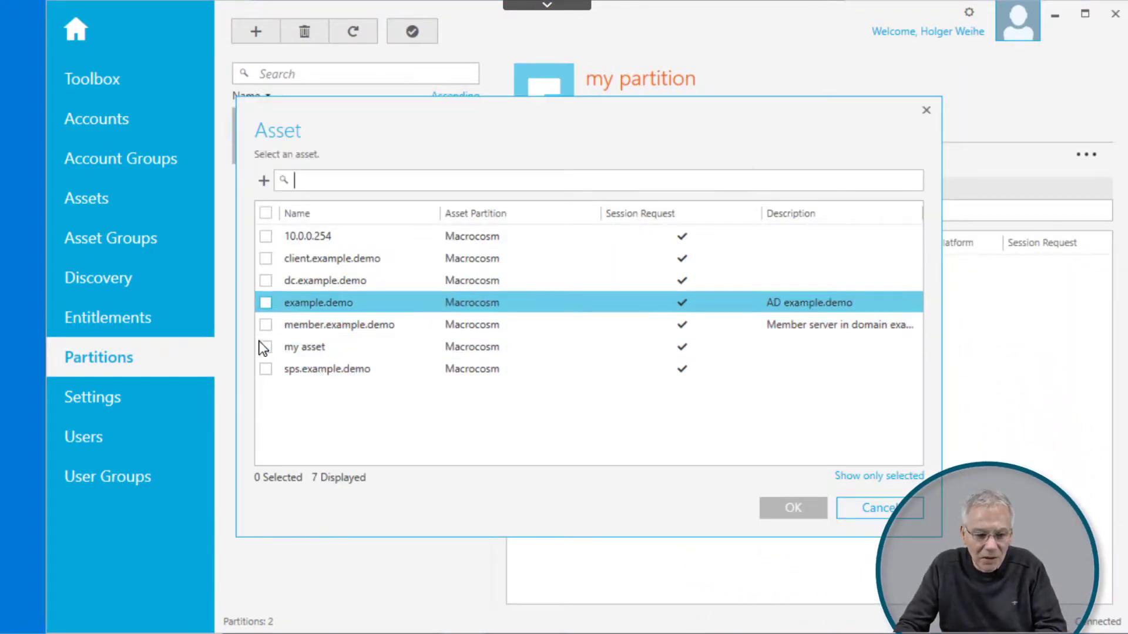
pyautogui.click(268, 350)
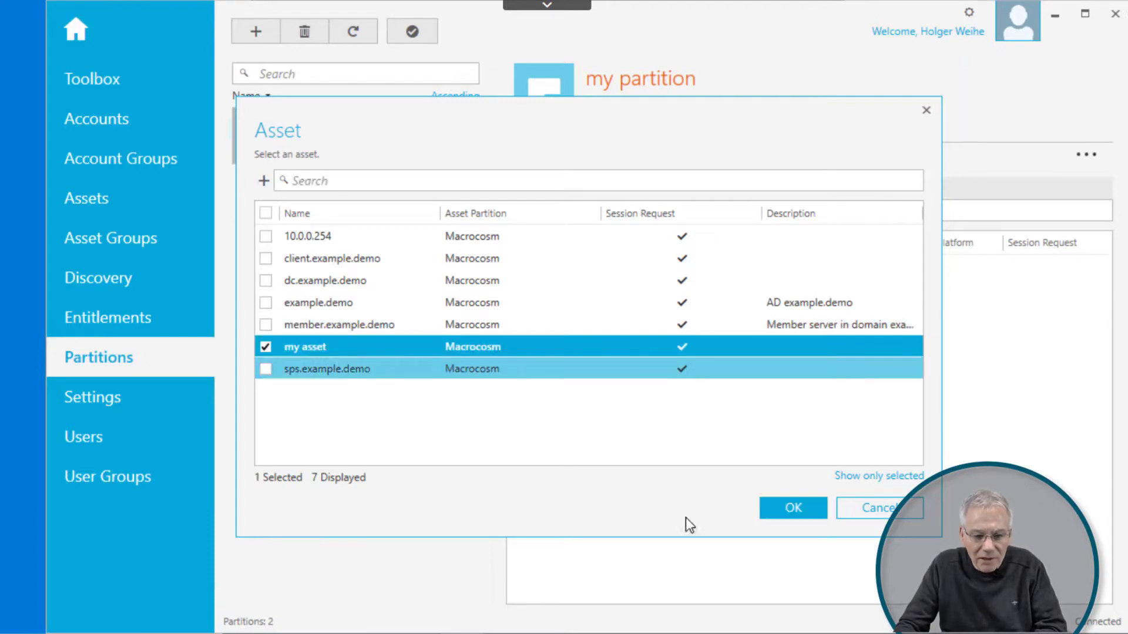
pyautogui.click(792, 508)
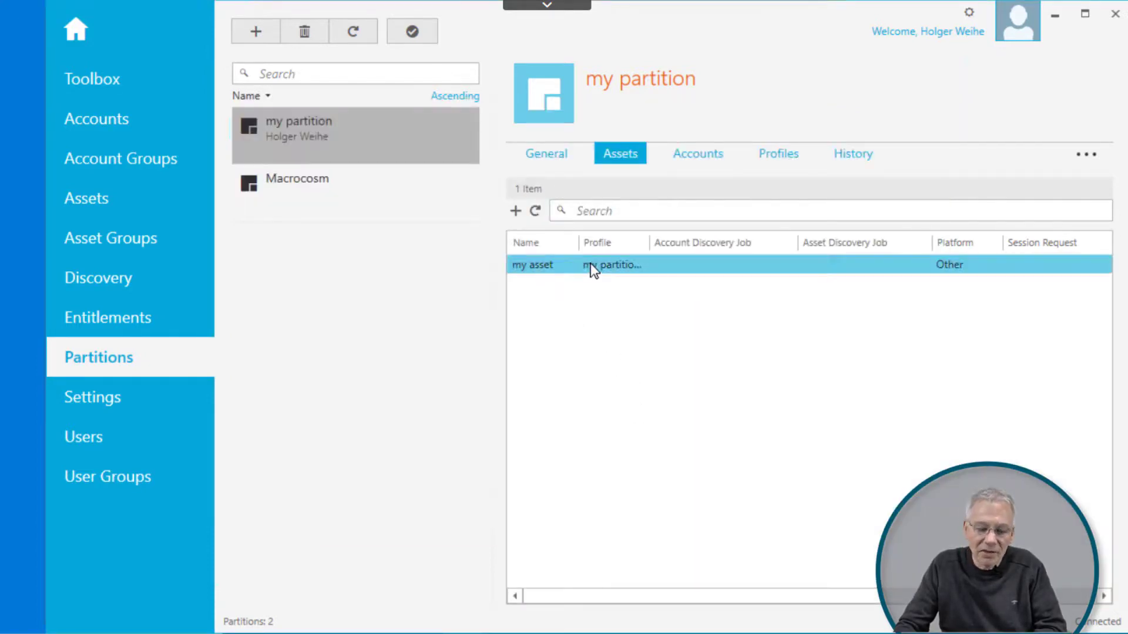
# Check that my asset uses my partition's profile, then view my partition's profiles.
pyautogui.moveTo(646, 245); pyautogui.dragTo(695, 245)
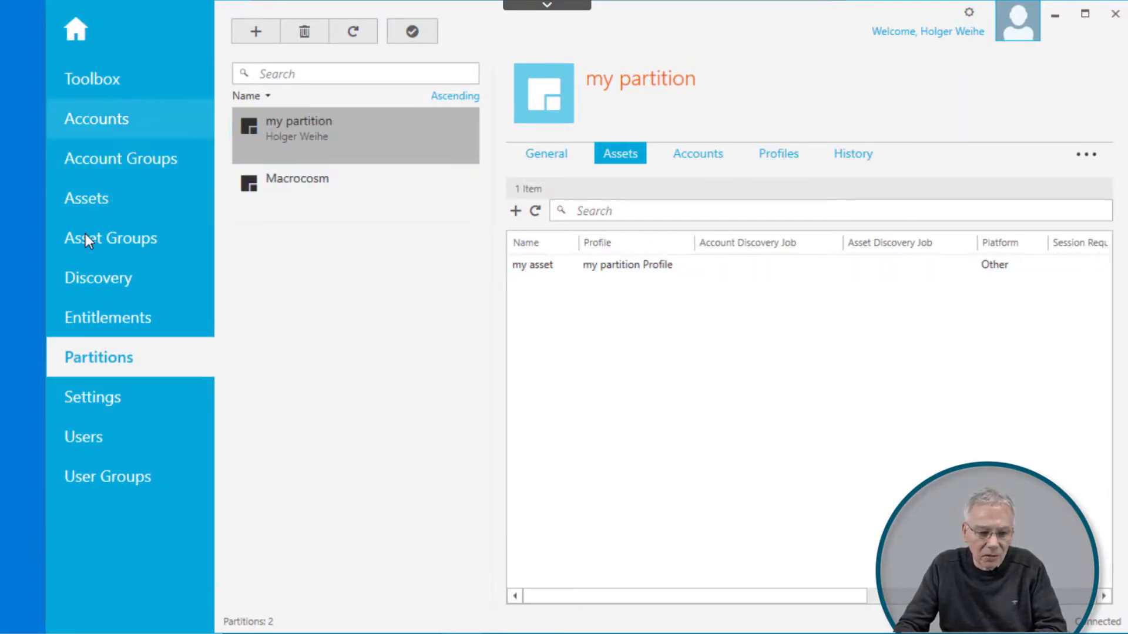
pyautogui.click(83, 200)
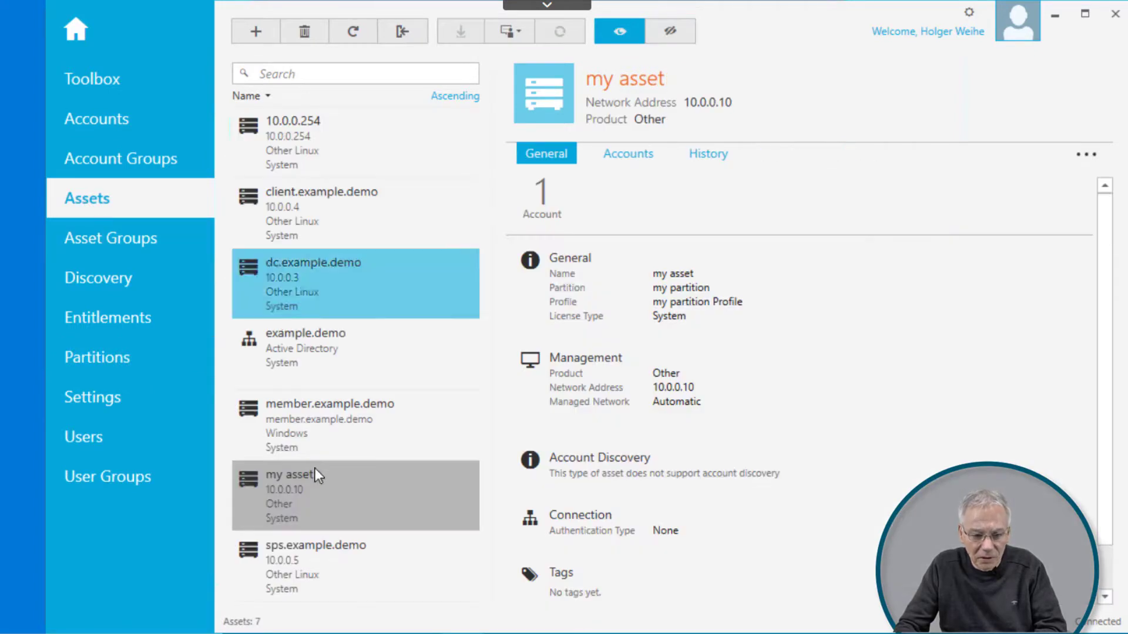
pyautogui.click(280, 480)
pyautogui.doubleClick(280, 479)
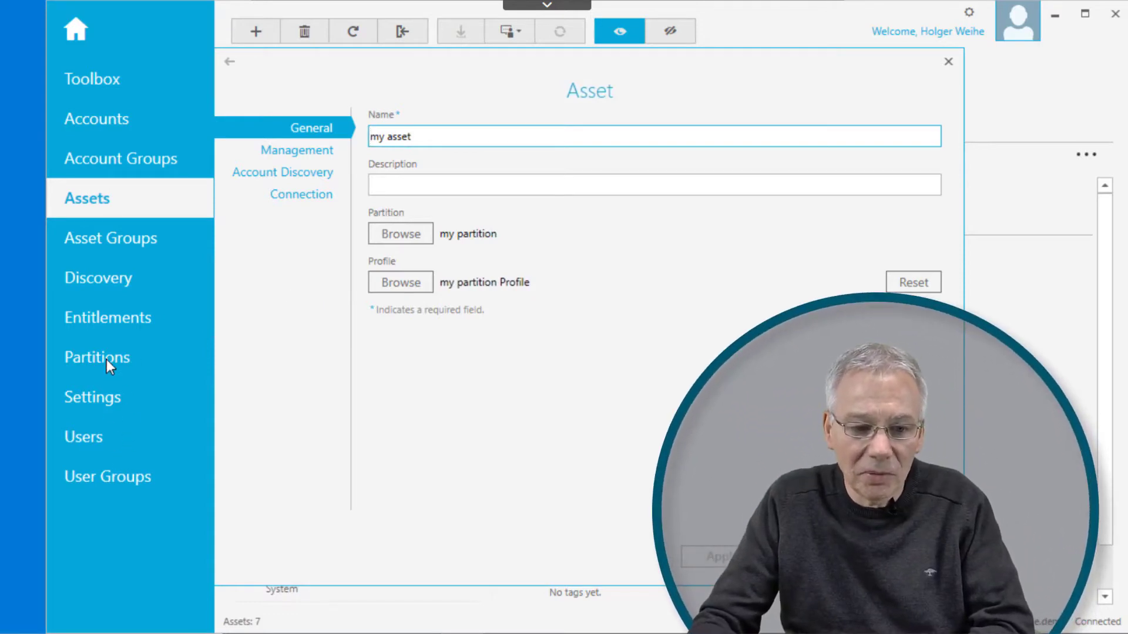
pyautogui.click(721, 557)
pyautogui.click(135, 358)
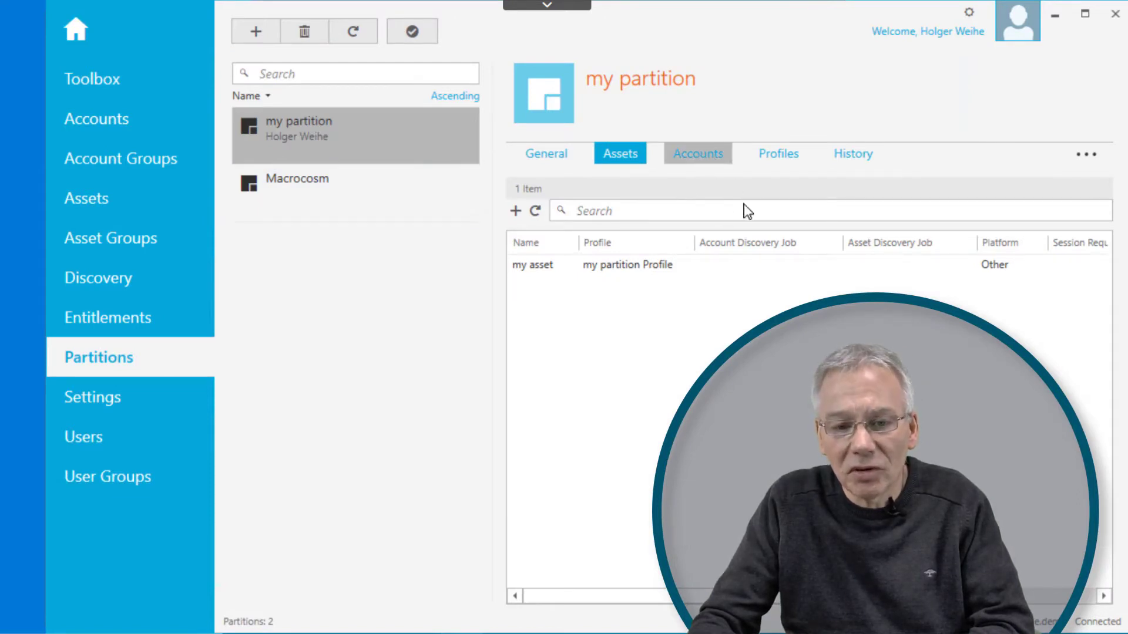
pyautogui.click(787, 157)
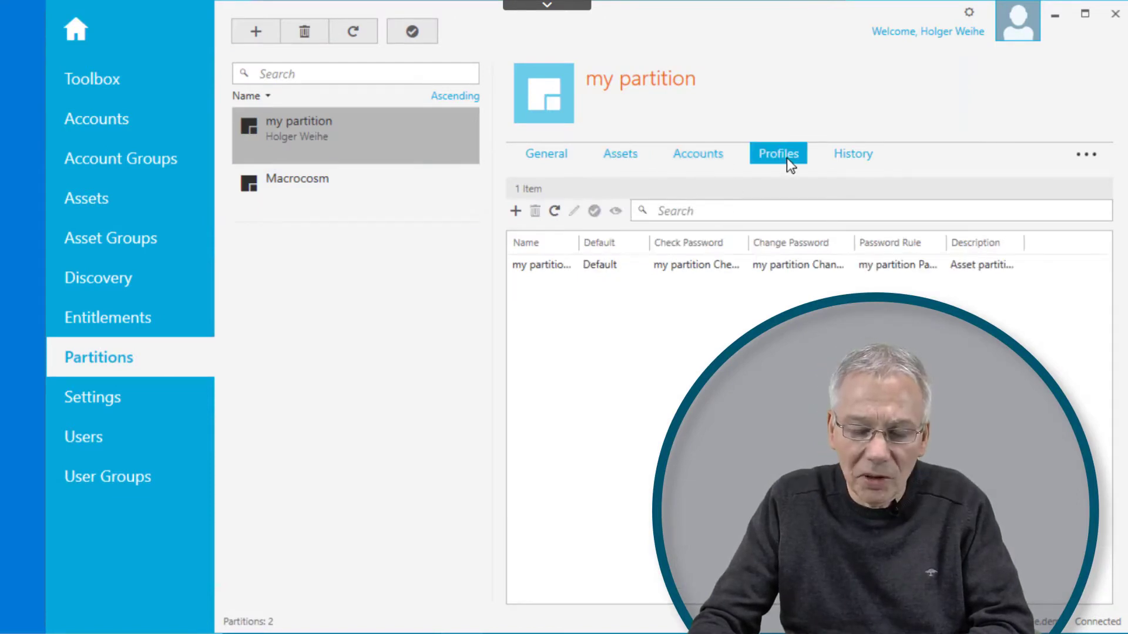